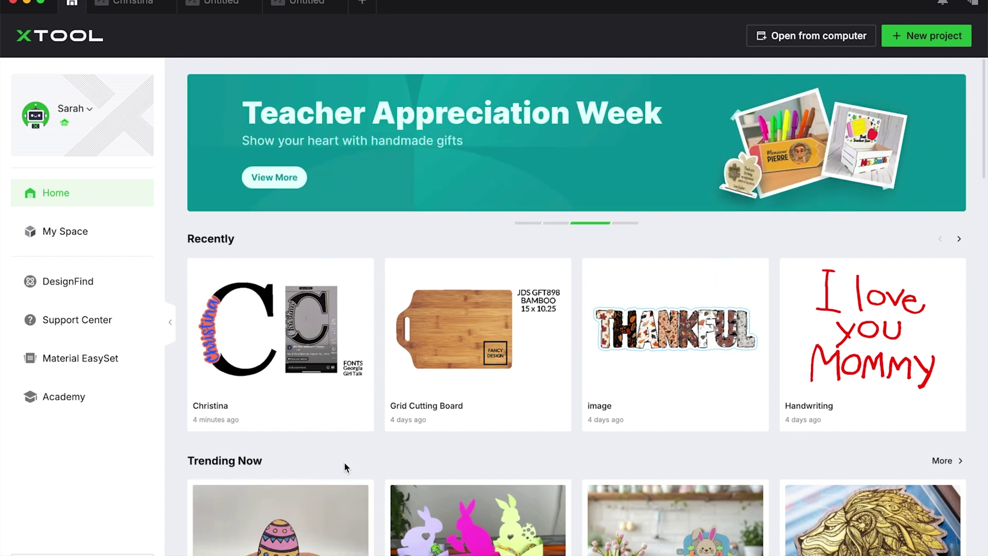
Step: Check for app updates, dismiss the up-to-date notice, and switch to the Array Tools canvas
click(72, 2)
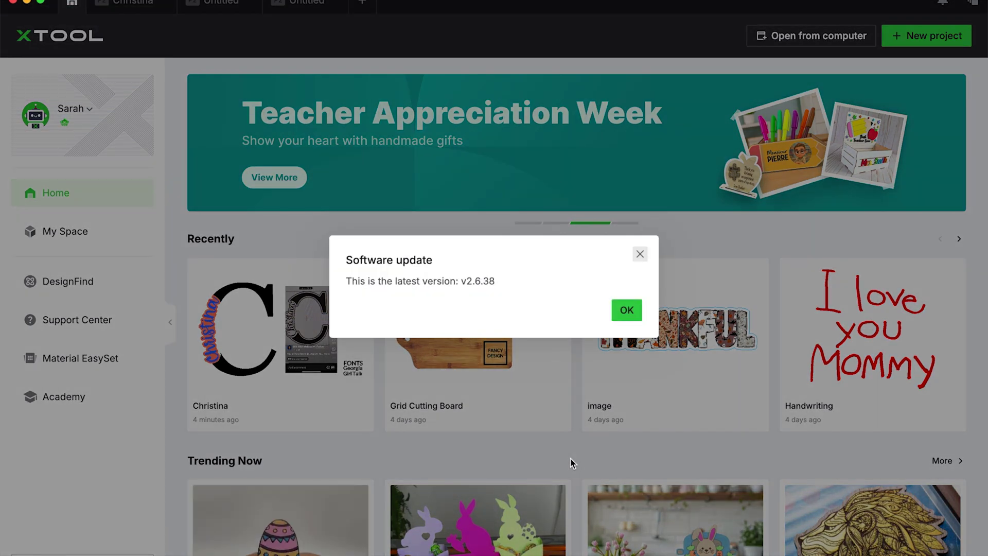
click(627, 311)
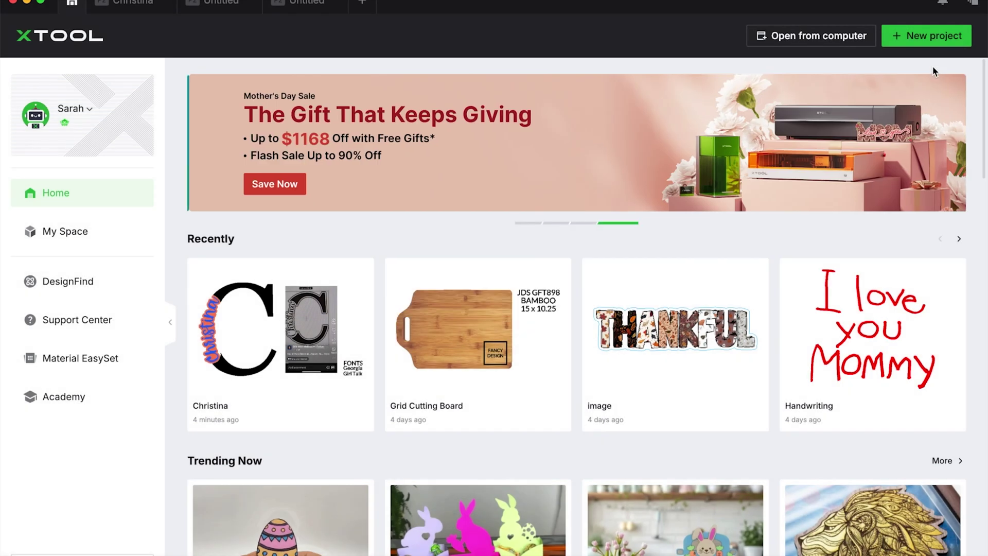
click(304, 2)
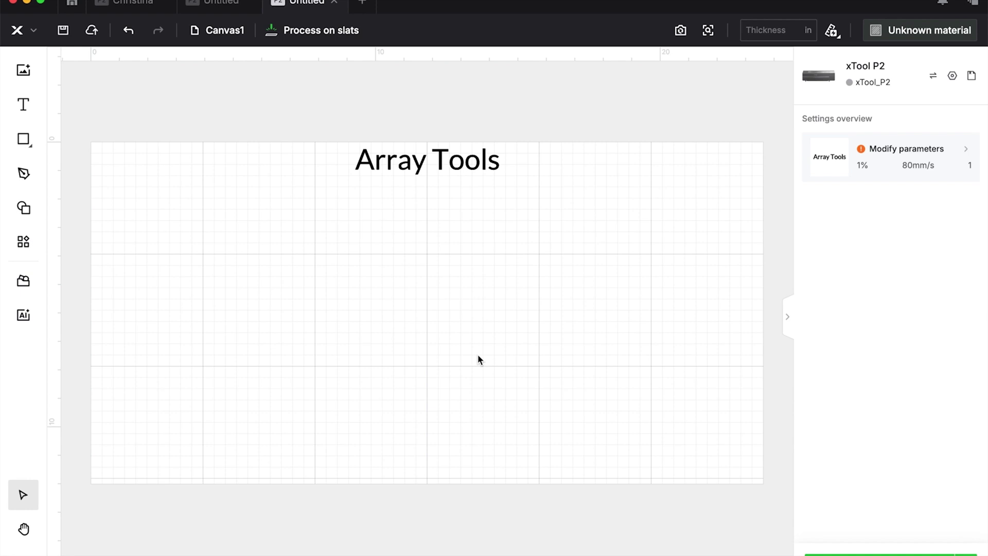
Step: Draw a small square, a circle below it, and a short horizontal line beneath, then show Applications
key(r)
drag(202, 213, 231, 241)
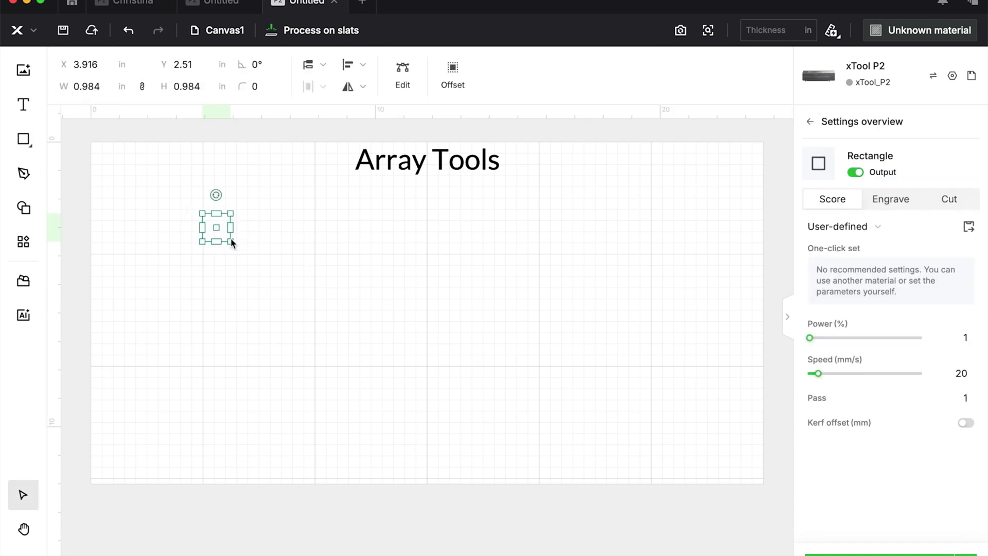
key(e)
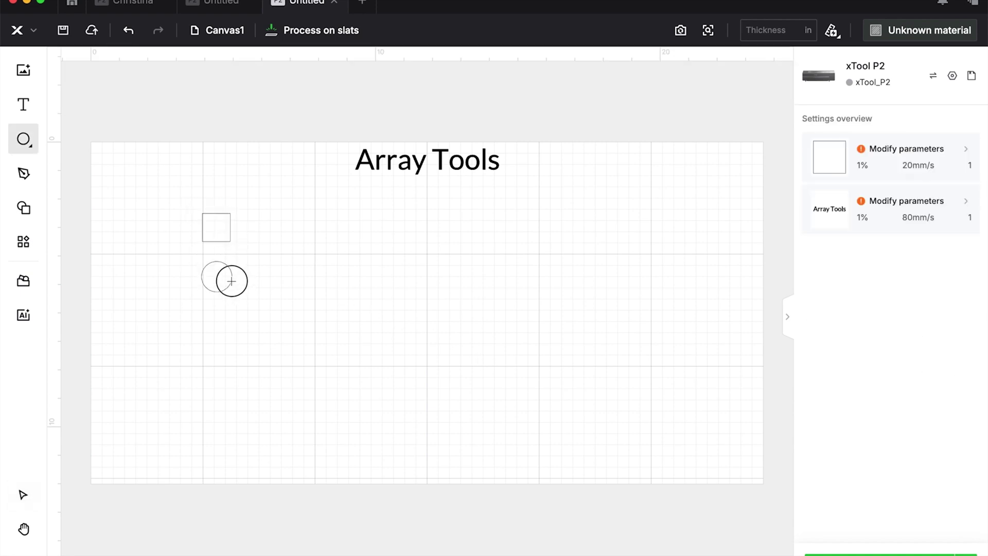
drag(232, 281, 230, 276)
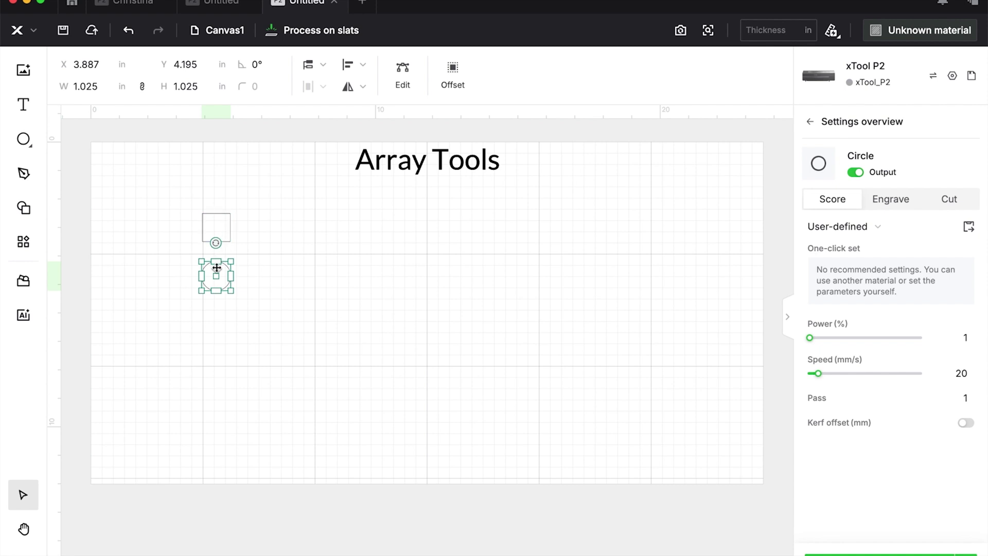
key(l)
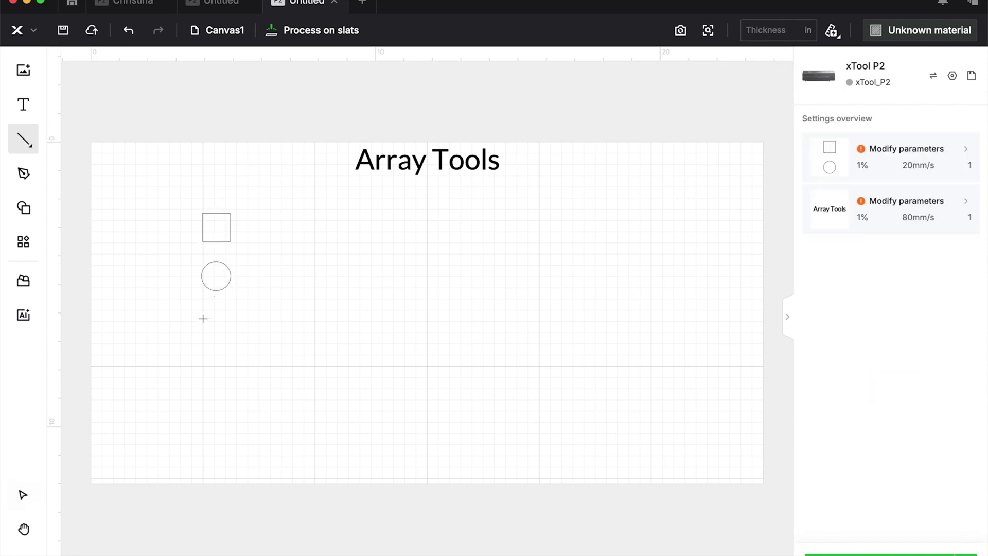
drag(203, 318, 236, 317)
click(315, 330)
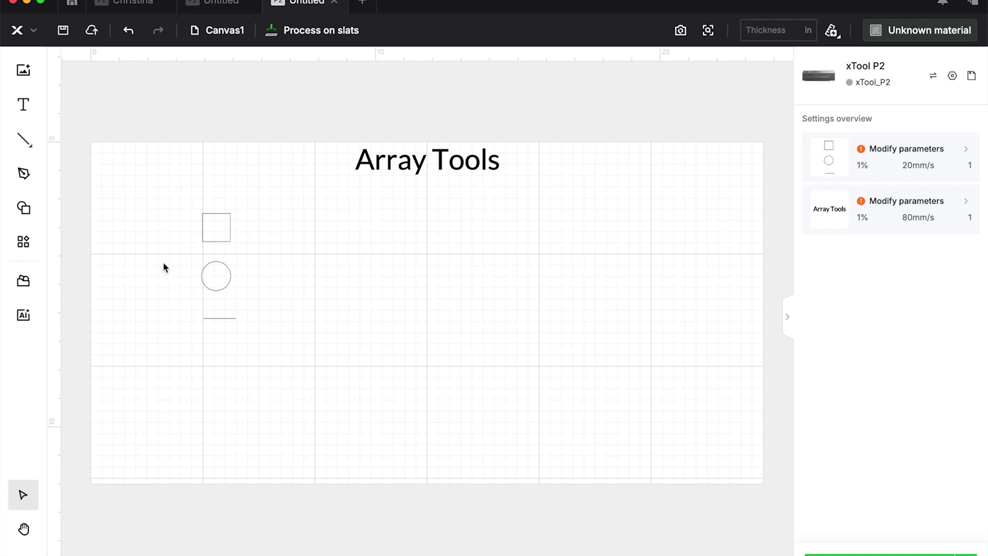
click(18, 250)
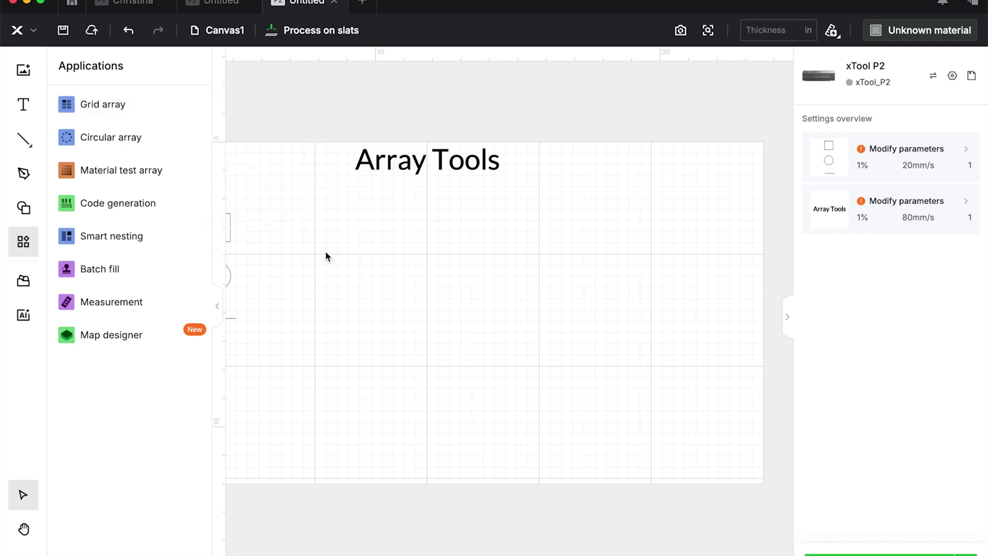
Step: Move a copy of the square further right and start a Grid array from it
scroll(326, 253, left, 2)
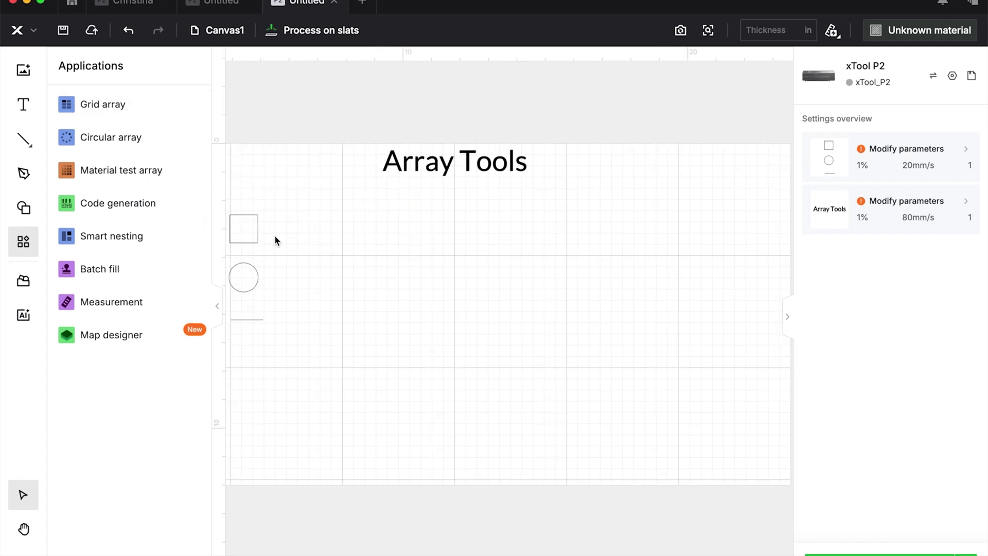
click(252, 233)
drag(252, 232, 388, 240)
scroll(384, 236, right, 2)
scroll(385, 237, down, 1)
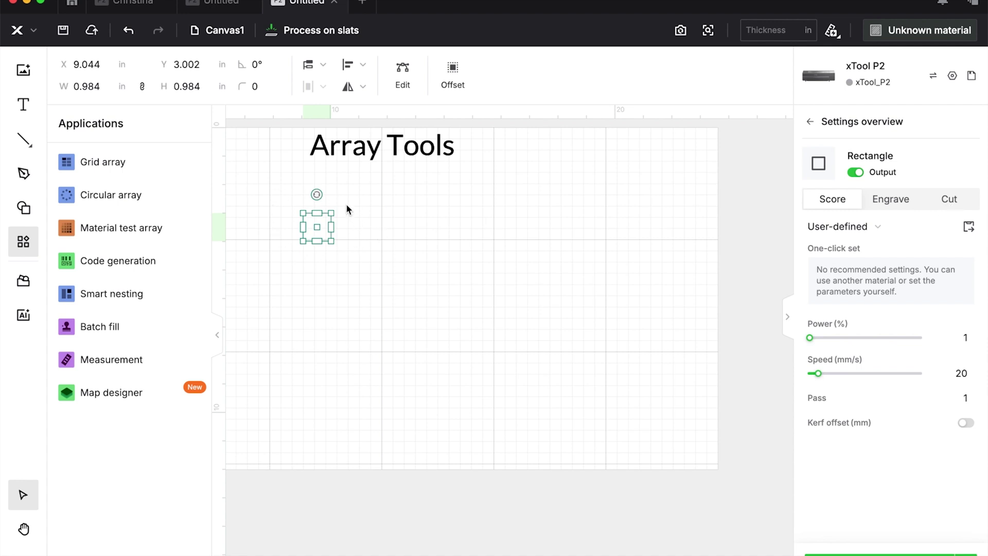
click(123, 160)
Step: Set the Grid array to 3 columns, 3 rows, with 0.239 in X and Y spacing
drag(384, 210, 537, 178)
click(499, 232)
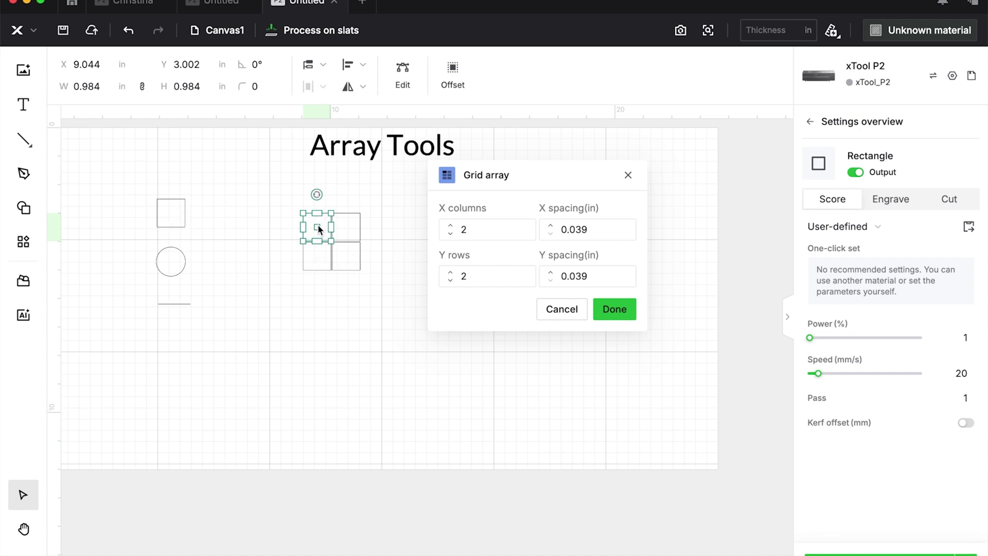
click(550, 225)
click(550, 225)
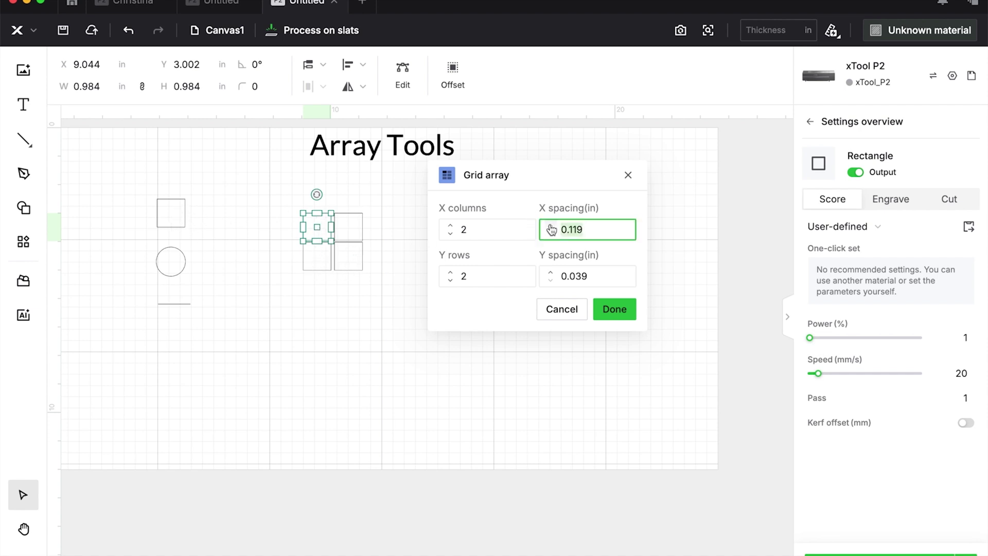
click(550, 271)
click(551, 272)
click(550, 271)
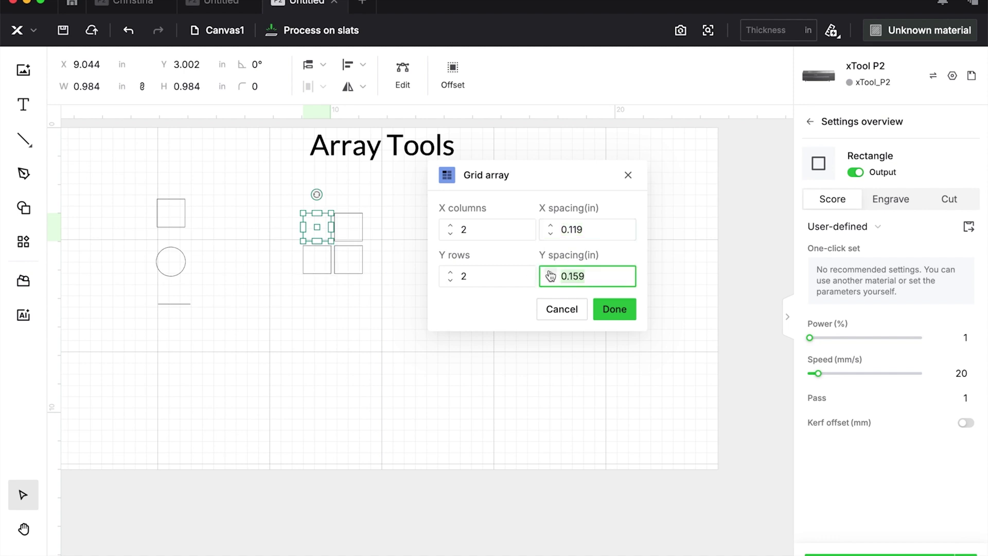
click(451, 225)
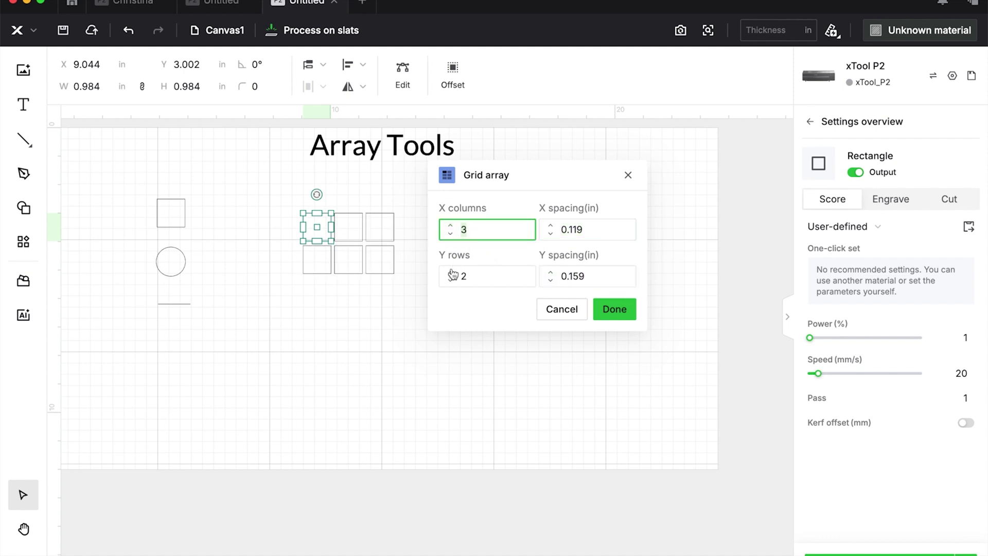
click(450, 272)
click(550, 226)
click(550, 225)
click(550, 226)
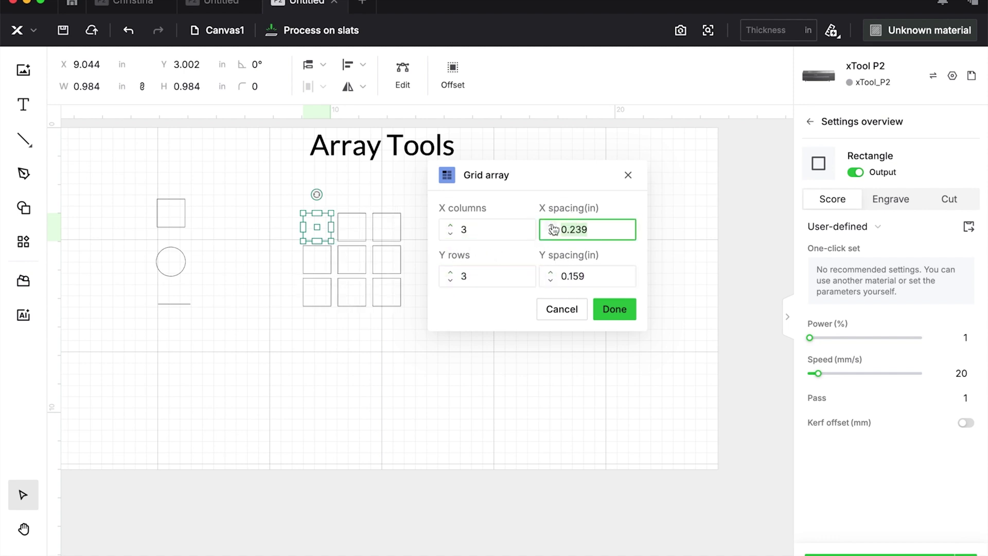
click(551, 272)
click(551, 272)
Step: Apply the 3×3 square grid and move it to the canvas's upper right
click(608, 308)
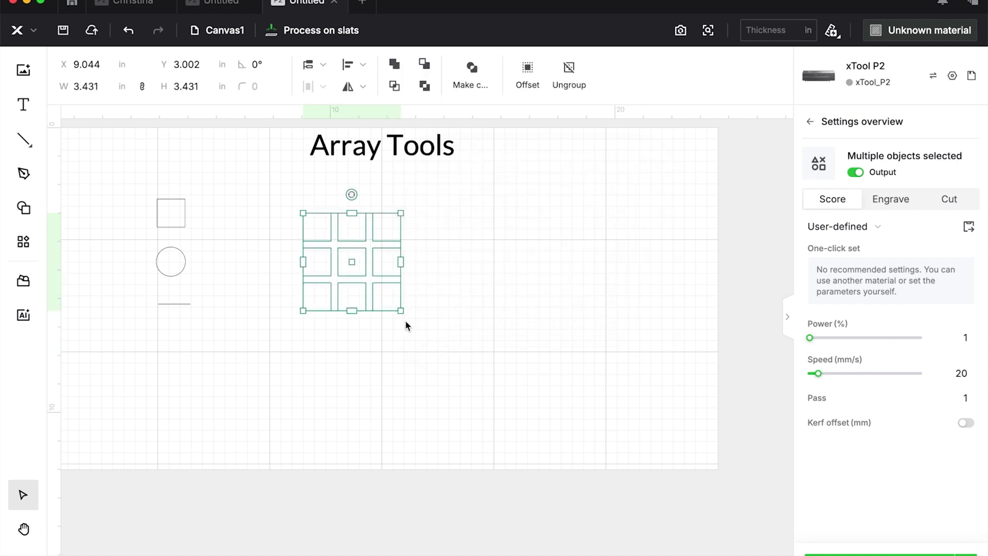
drag(361, 295, 633, 261)
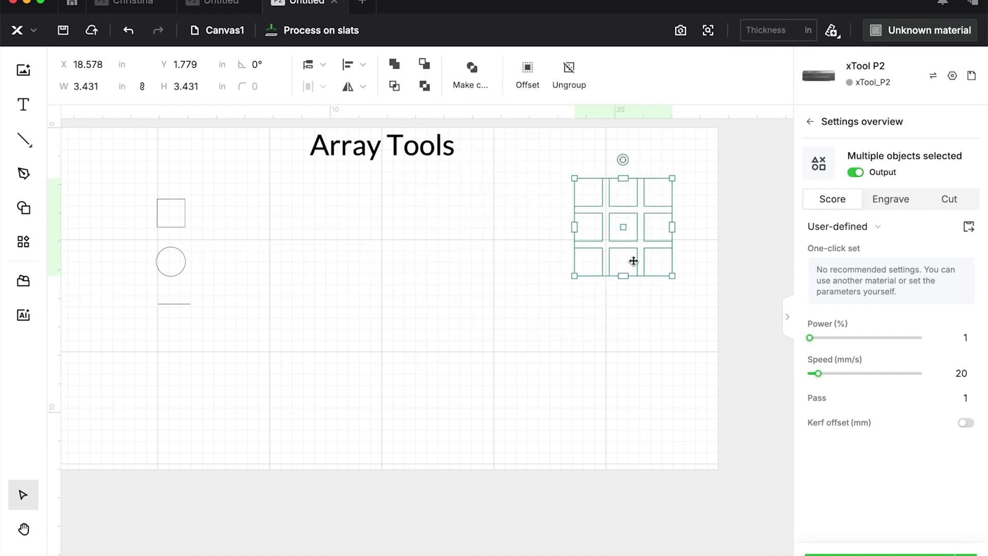
click(607, 341)
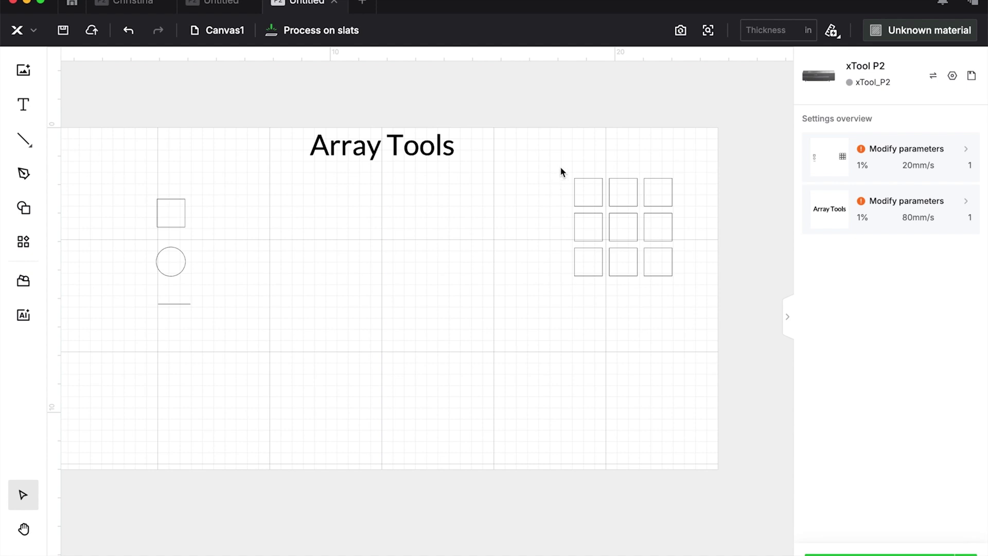
Step: Draw a new circle and start a Grid array from it
key(e)
drag(269, 241, 301, 273)
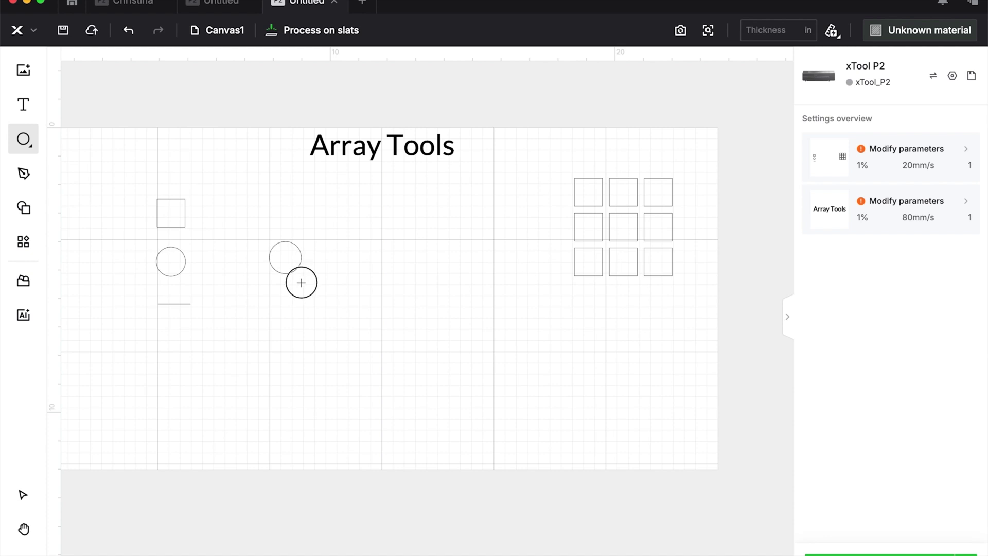
click(24, 209)
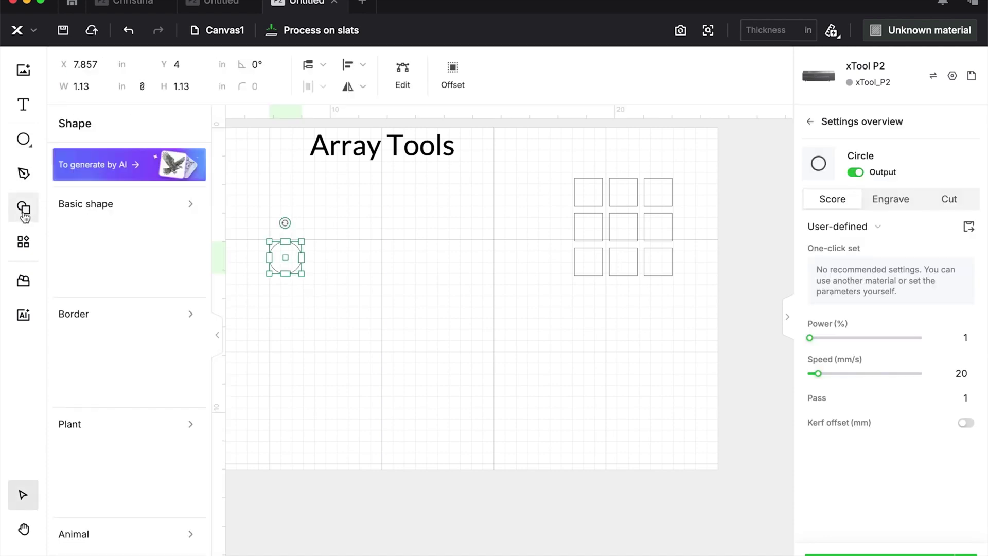
click(23, 239)
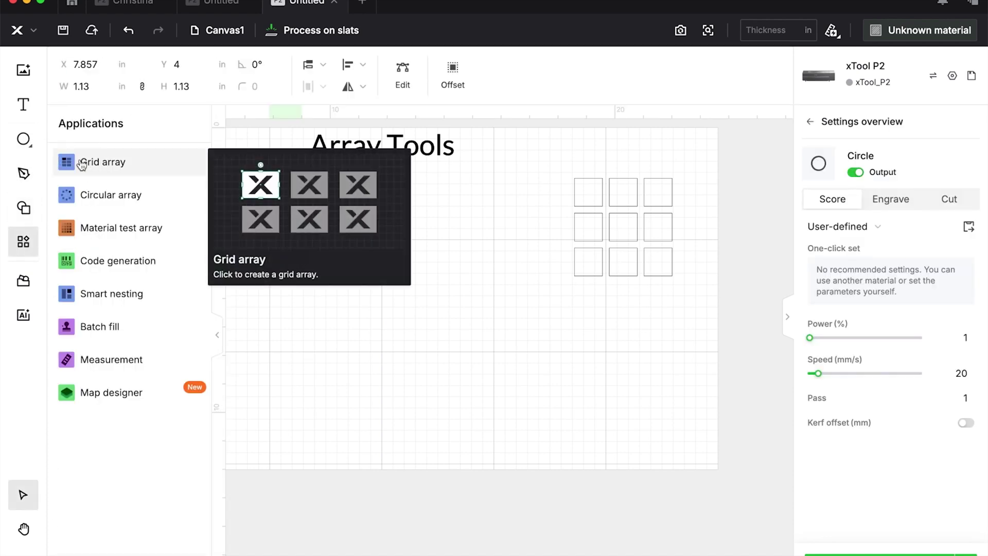
click(81, 162)
Step: Set the circle grid to 4 columns, 4 rows, with about 0.199 in spacing both ways
click(451, 227)
click(452, 227)
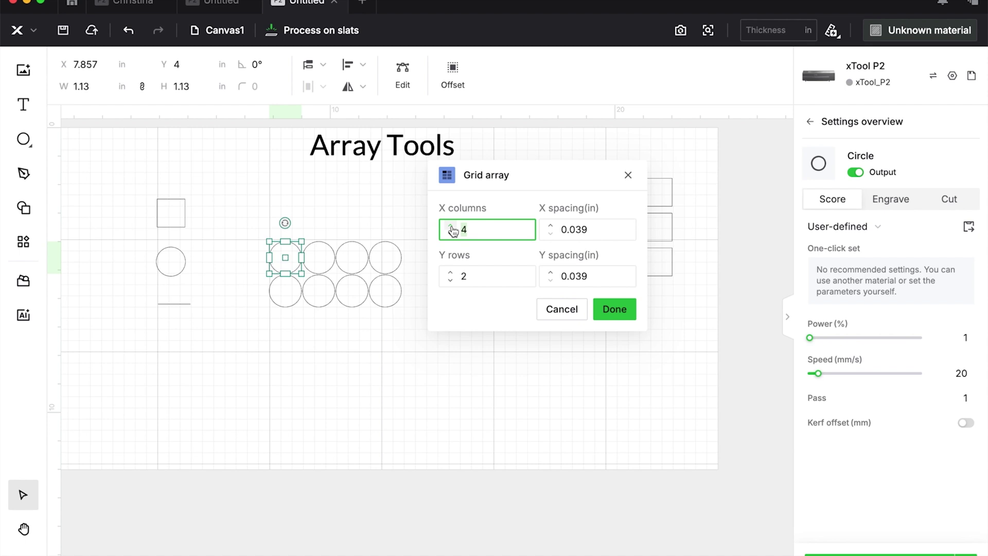
click(451, 273)
click(451, 272)
click(550, 226)
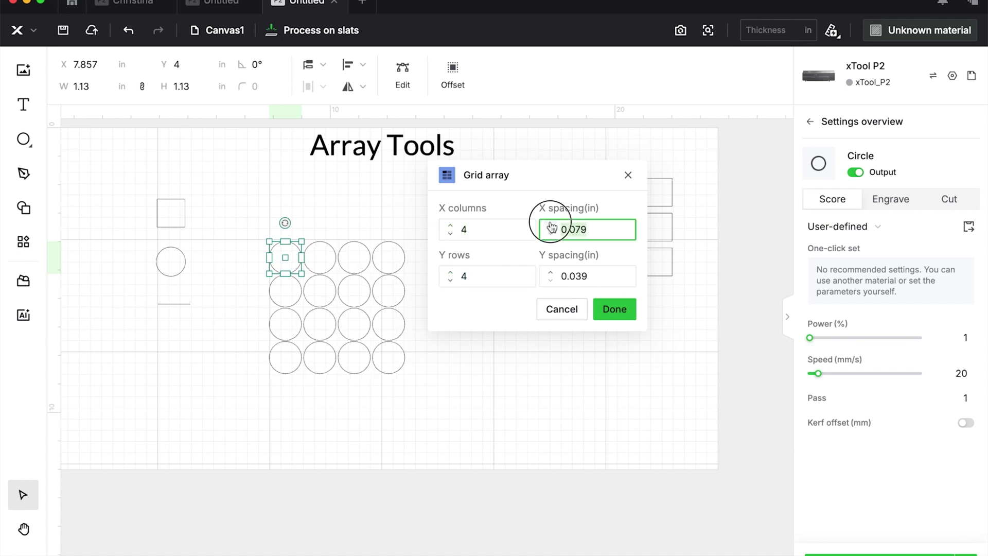
click(551, 226)
click(550, 226)
click(550, 226)
click(550, 273)
click(550, 273)
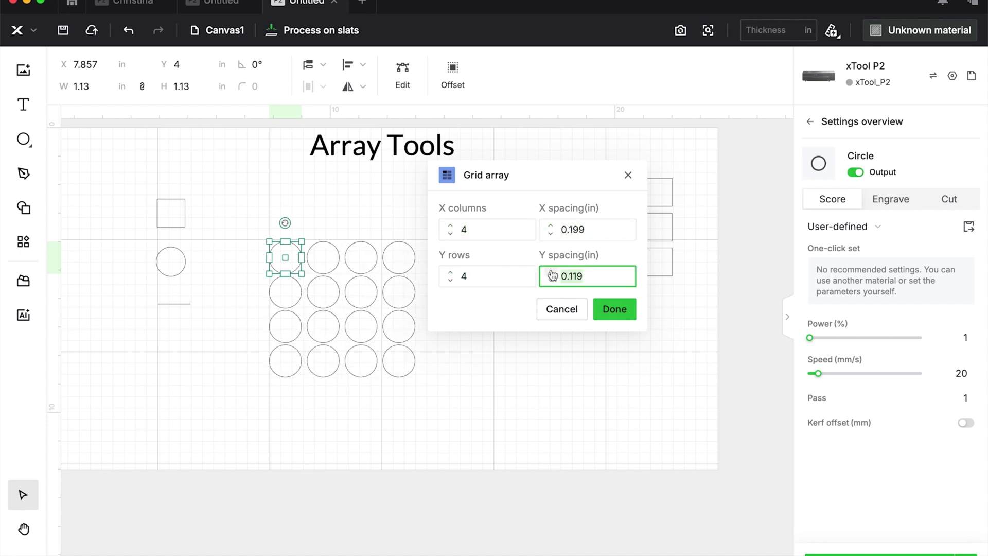
click(550, 273)
click(551, 273)
Step: Apply the 4×4 circle grid, place it below the square grid, and select the short line
click(615, 309)
drag(337, 338, 634, 386)
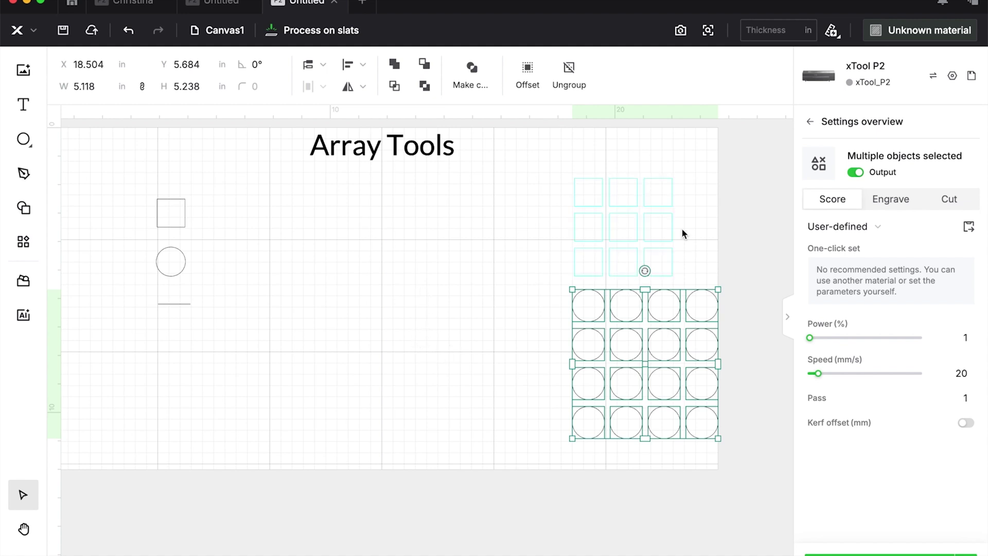
click(184, 305)
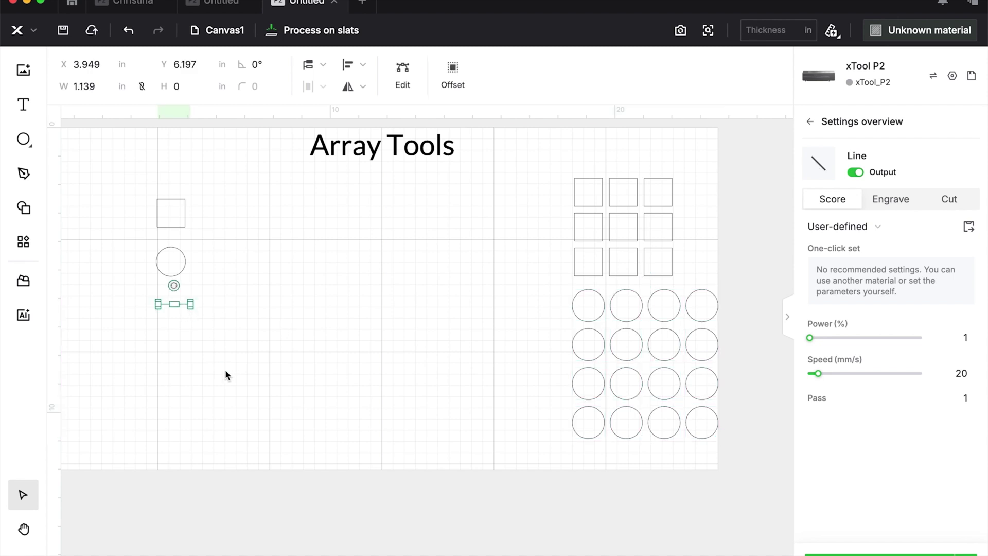
Step: Set a Grid array of the line to 4 columns, 4 rows, 0.439 in X spacing and wider rows
click(23, 241)
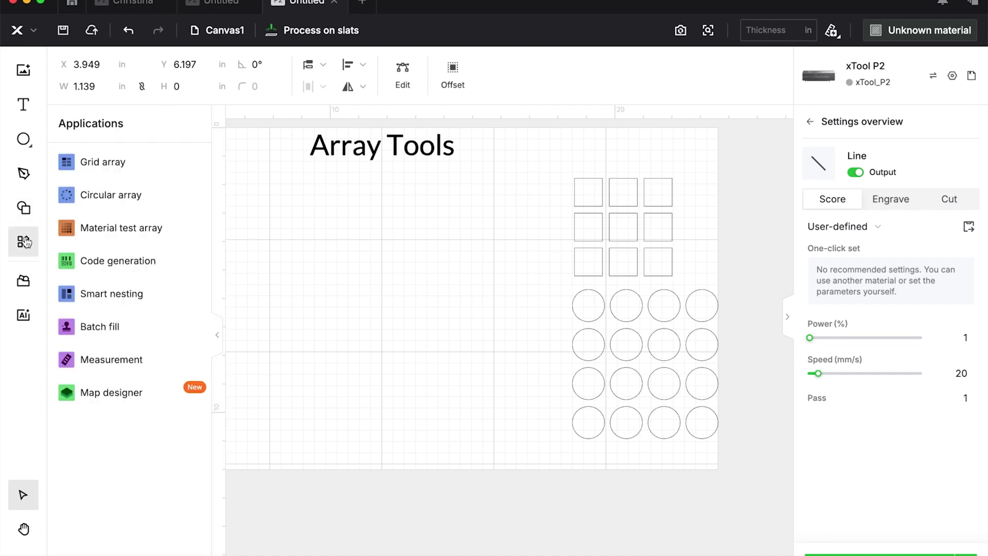
click(126, 161)
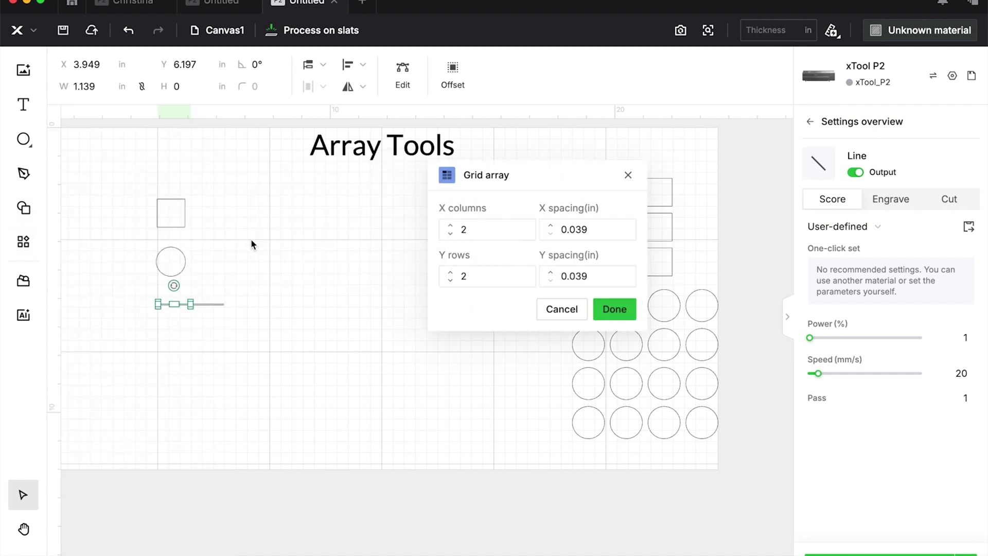
click(451, 225)
click(451, 225)
click(450, 273)
click(451, 272)
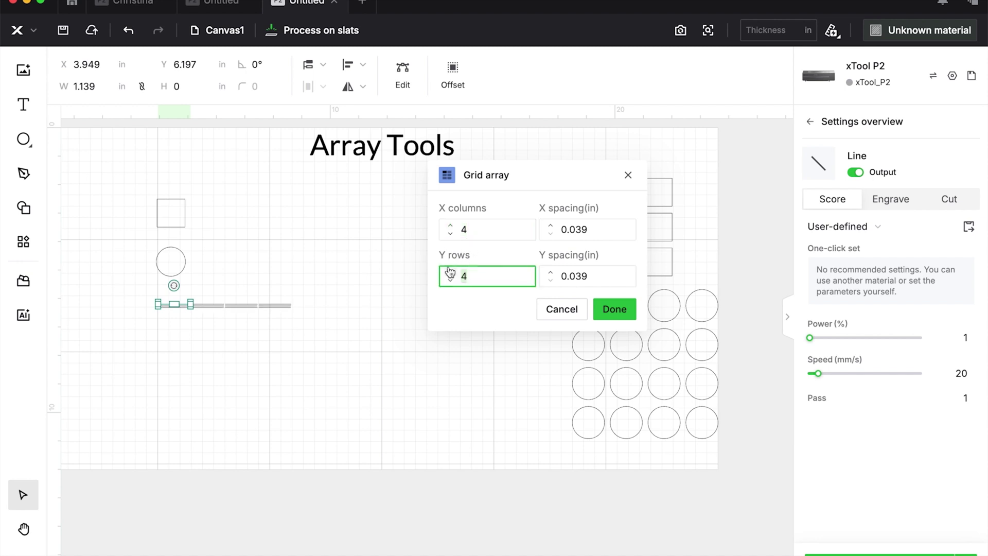
click(551, 226)
click(551, 226)
click(550, 225)
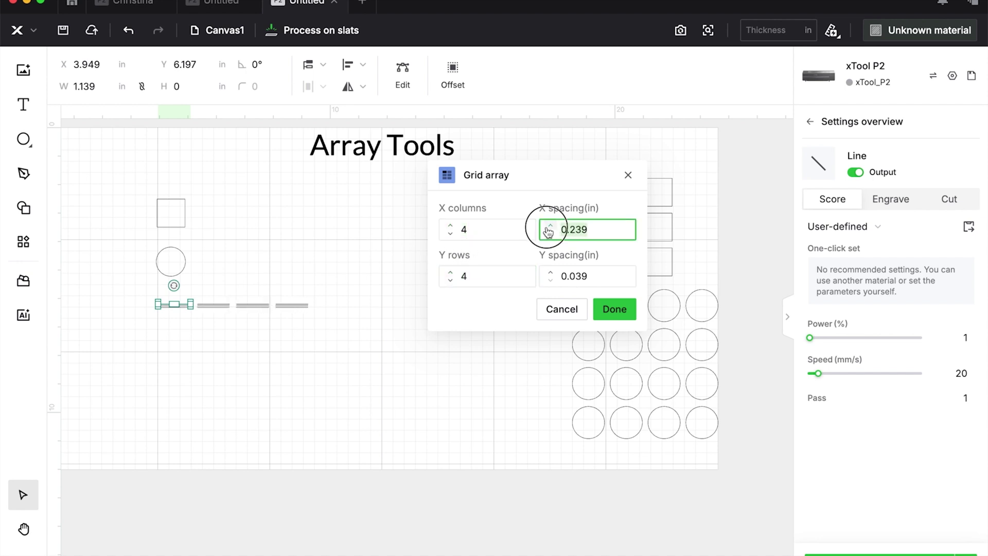
click(550, 226)
click(549, 229)
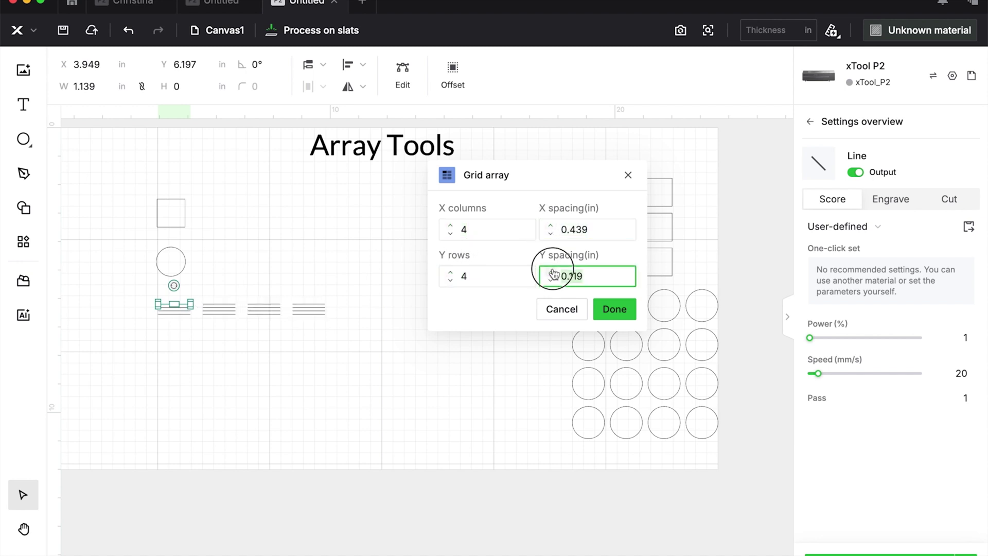
drag(553, 273, 553, 273)
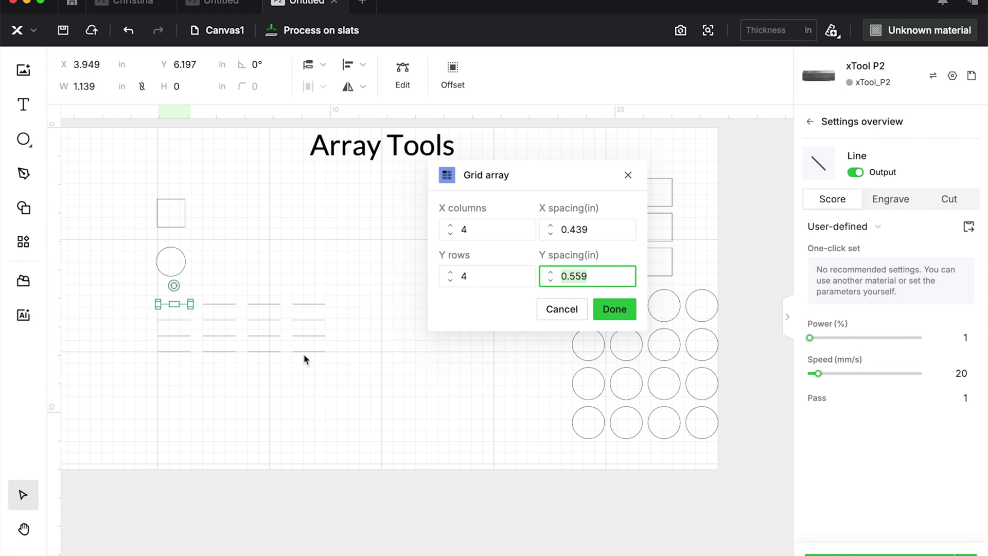
Step: Create the 4×4 line grid, duplicate it, and offset the copy so the lines stagger
click(616, 309)
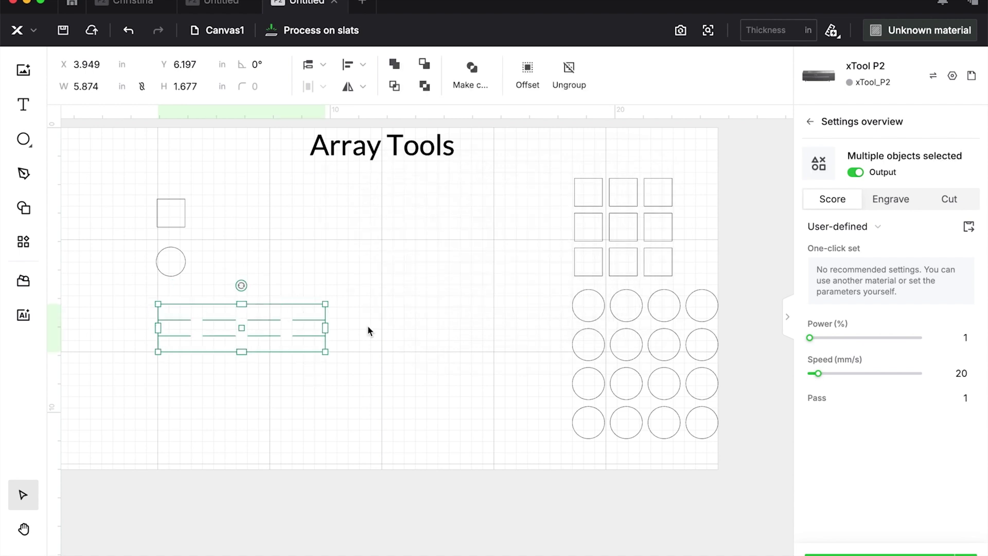
key(super+d)
drag(298, 331, 298, 328)
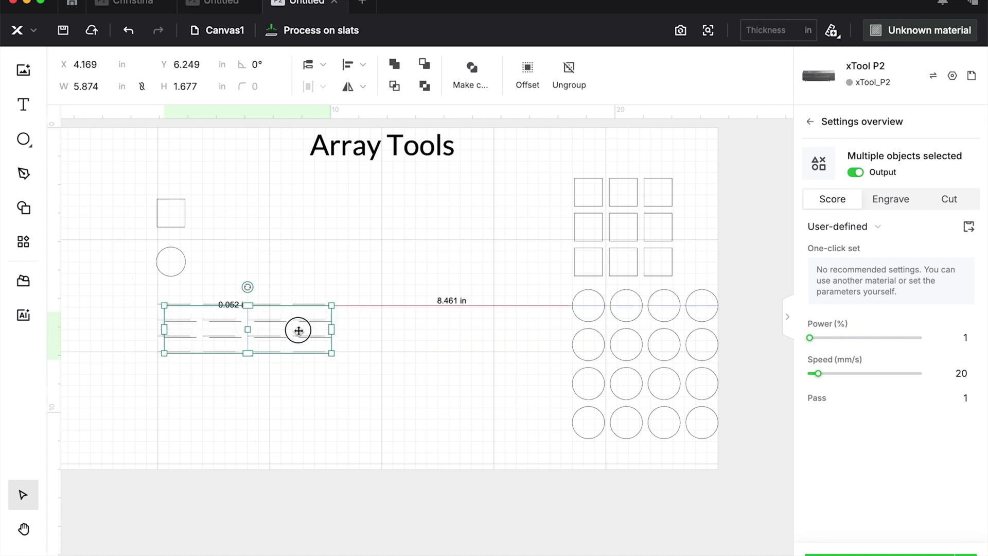
click(139, 301)
drag(139, 301, 342, 370)
click(456, 360)
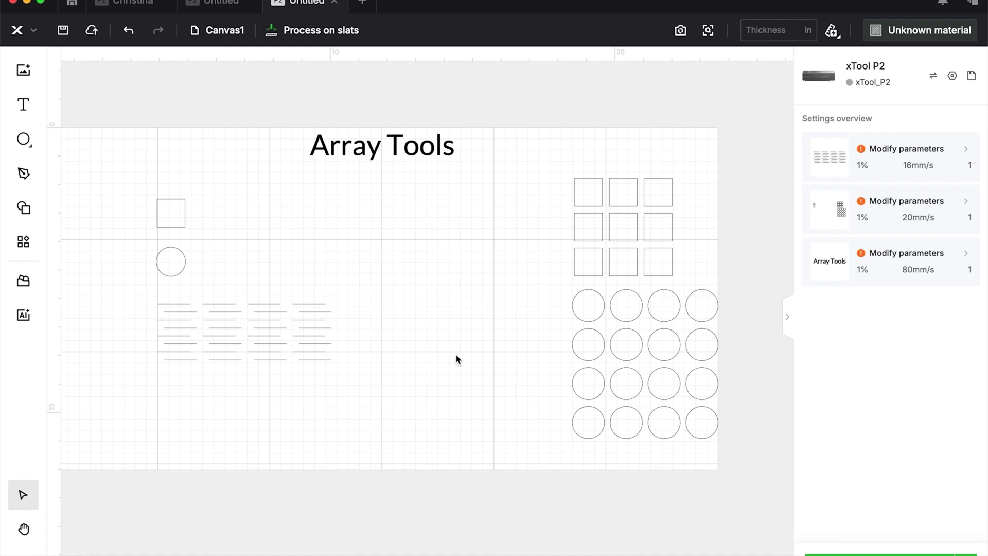
Step: Draw a thin slat rectangle below the line grid and start a Grid array from it
key(r)
drag(263, 368, 303, 371)
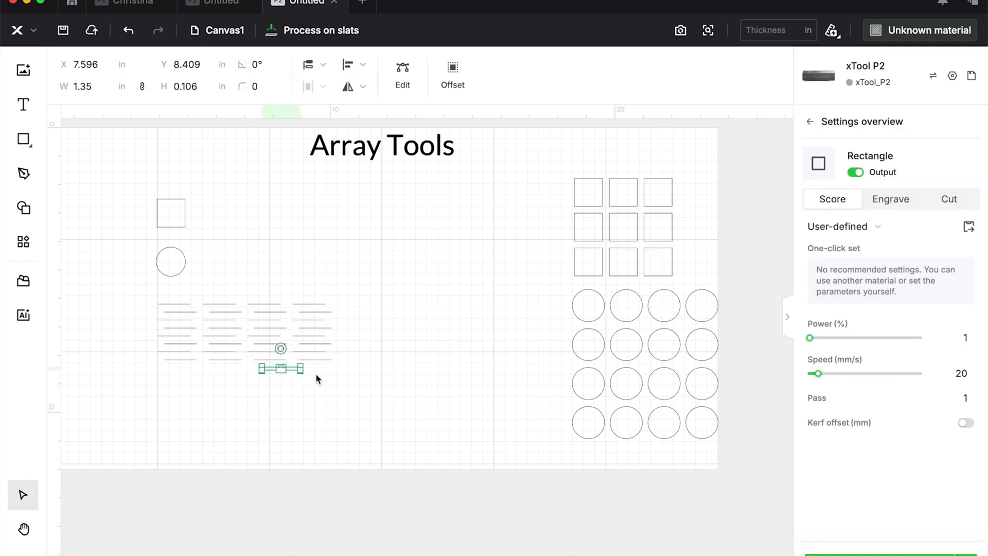
click(23, 240)
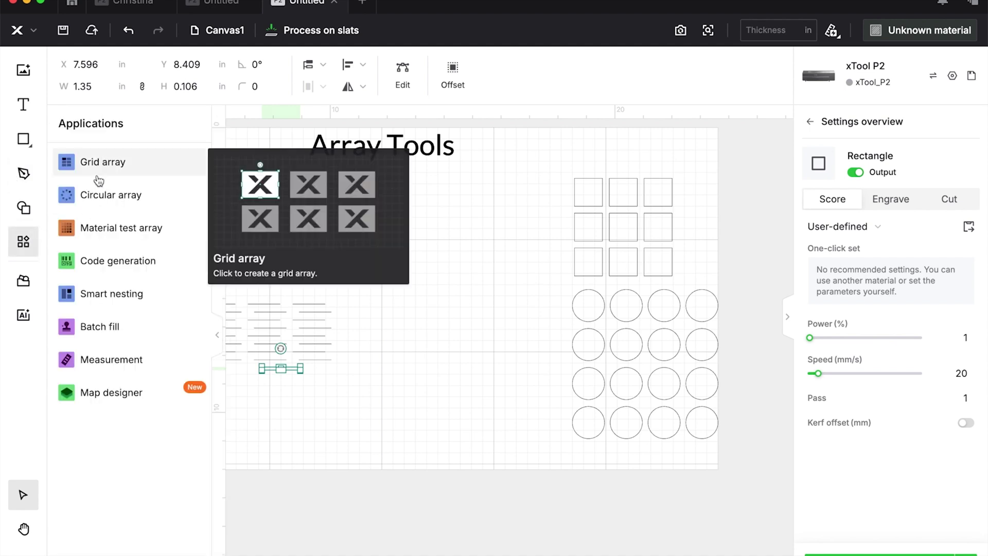
click(170, 165)
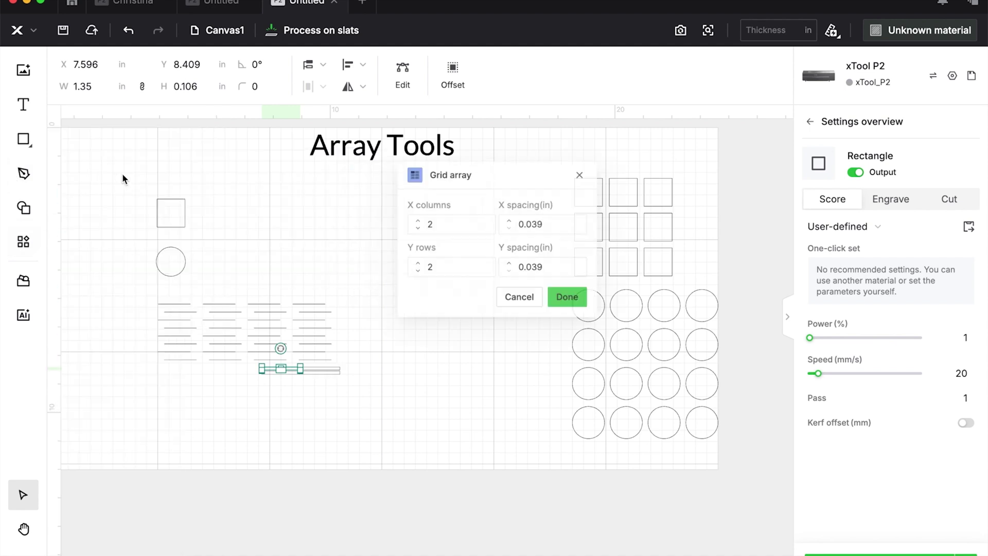
Step: Make a 4-column, 7-row slat grid with wider spacing, then offset it to stagger the slats
click(451, 226)
click(451, 227)
click(451, 226)
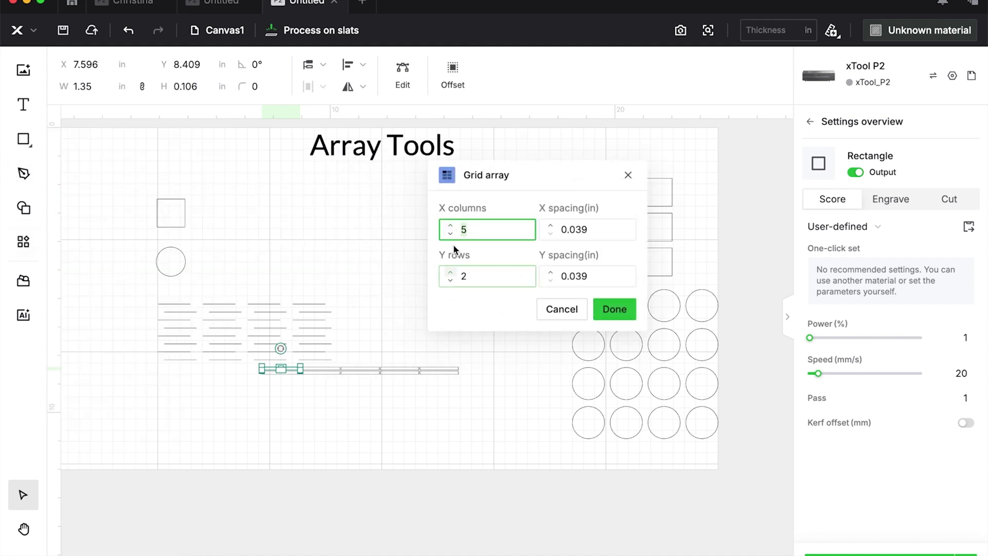
click(451, 235)
click(450, 271)
click(450, 272)
click(451, 271)
click(451, 271)
click(450, 272)
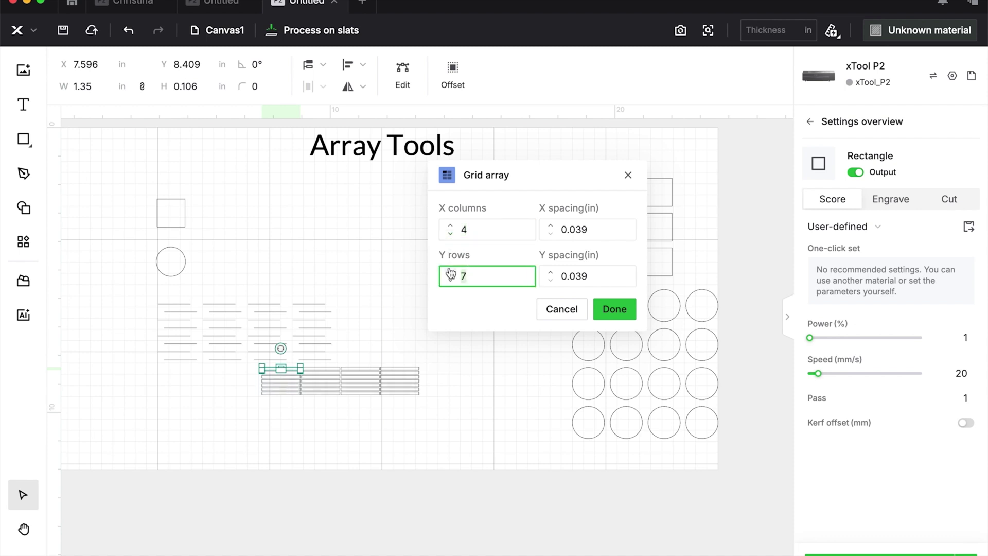
click(551, 225)
click(550, 226)
click(550, 226)
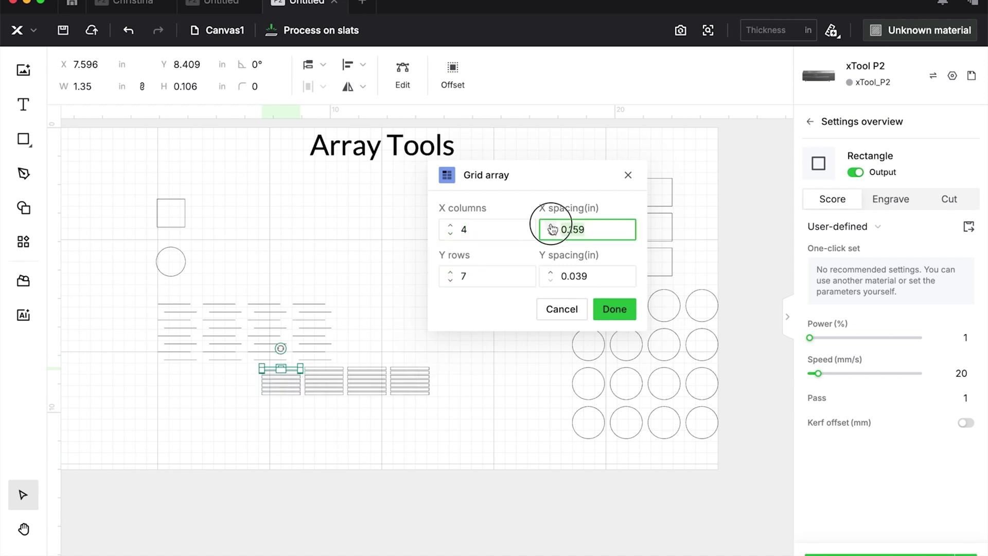
click(550, 225)
click(550, 225)
click(550, 225)
click(551, 272)
click(550, 272)
click(551, 271)
click(550, 272)
click(551, 272)
click(550, 272)
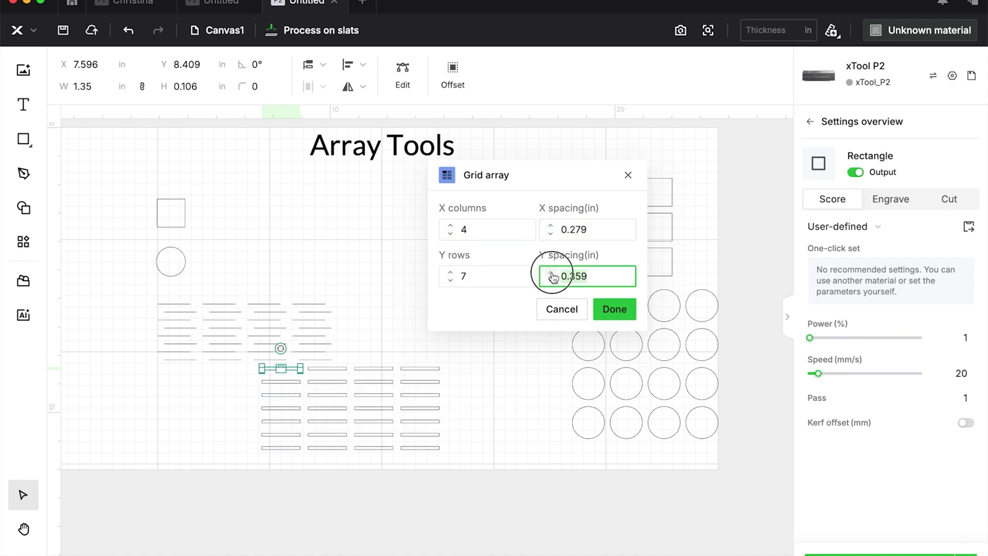
click(550, 271)
click(551, 272)
click(615, 310)
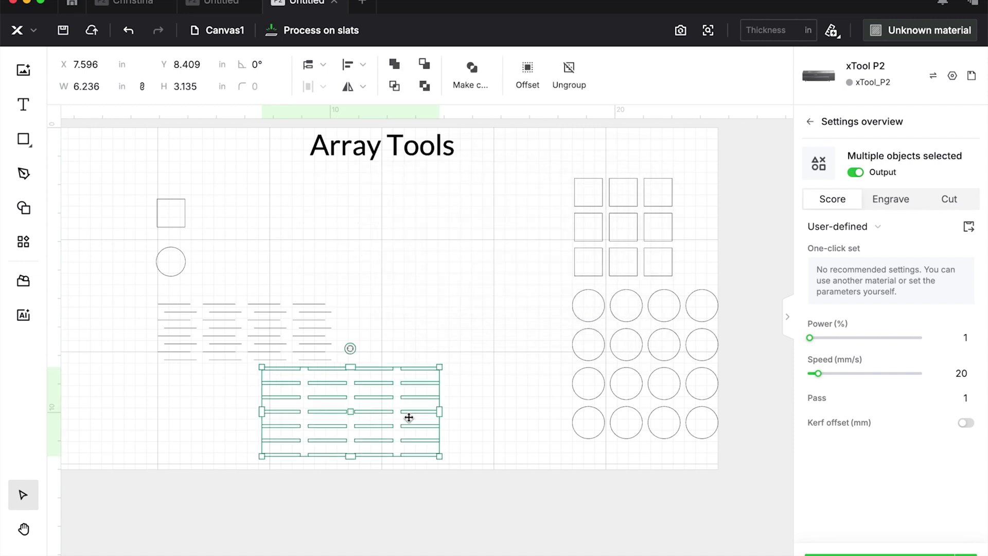
drag(408, 417, 375, 417)
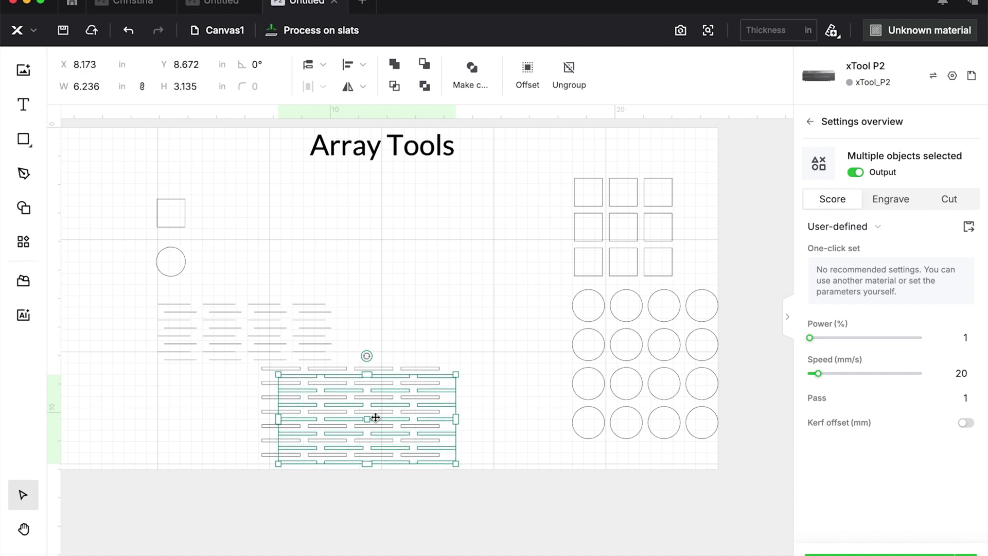
Step: Set the staggered slat array to Cut and move all the shapes and arrays toward the lower right
click(492, 442)
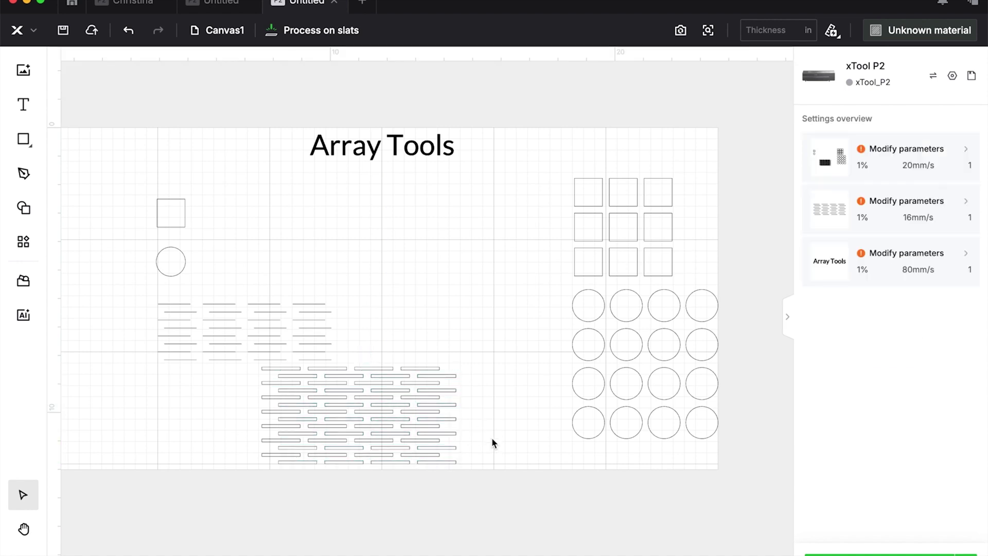
drag(492, 440, 339, 535)
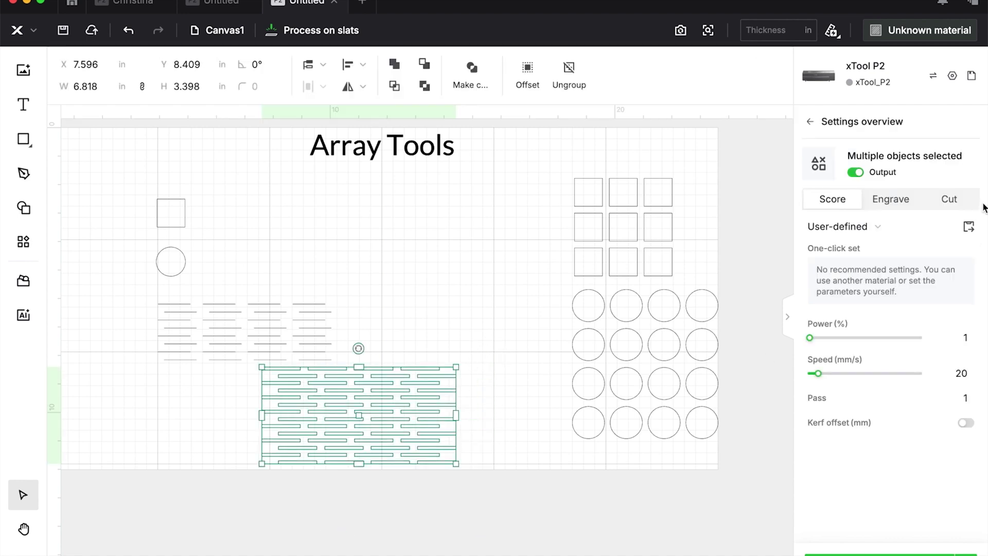
click(962, 206)
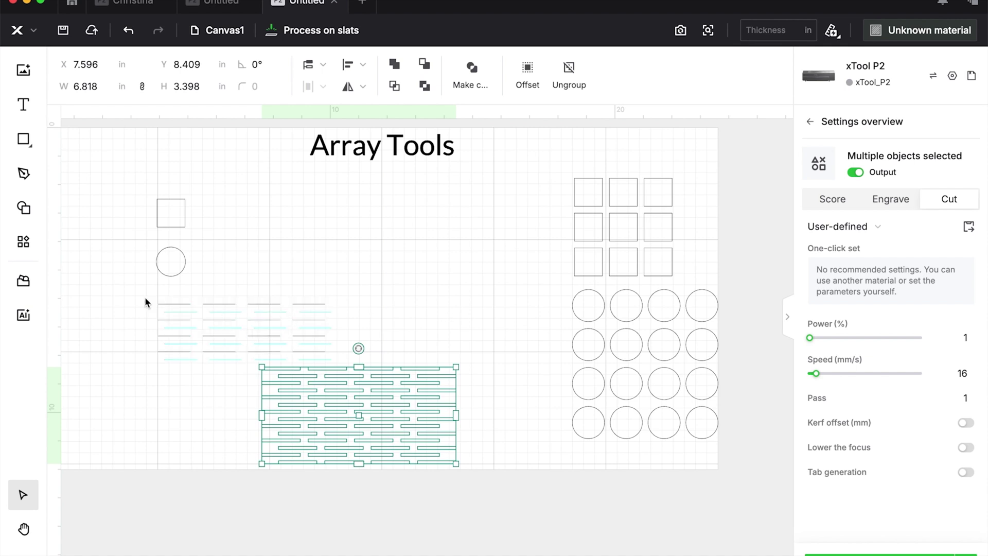
drag(130, 169, 531, 511)
click(267, 408)
Step: Drag Untitled_Artwork 2.png from Finder's Downloads folder onto the xTool canvas
scroll(266, 408, left, 3)
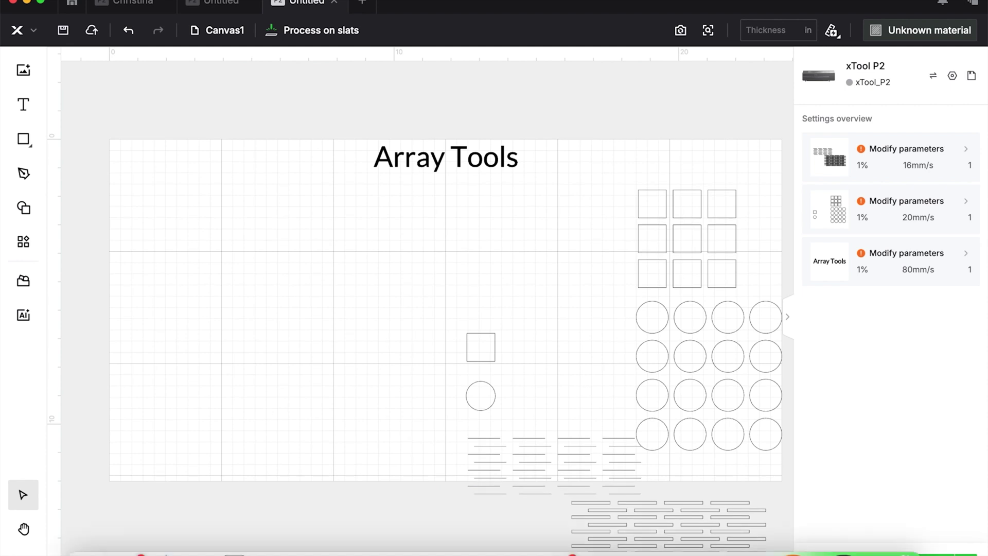
click(82, 547)
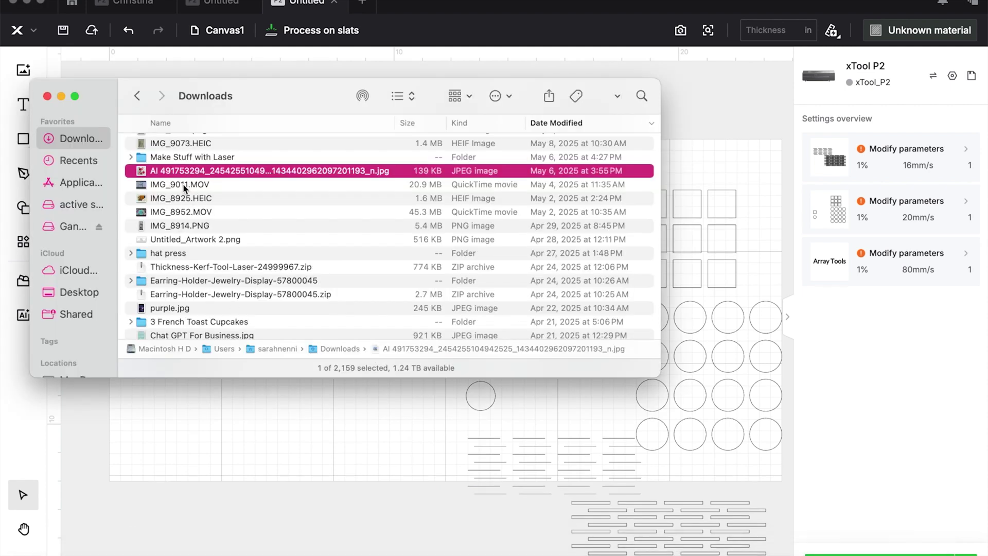
scroll(185, 188, up, 2)
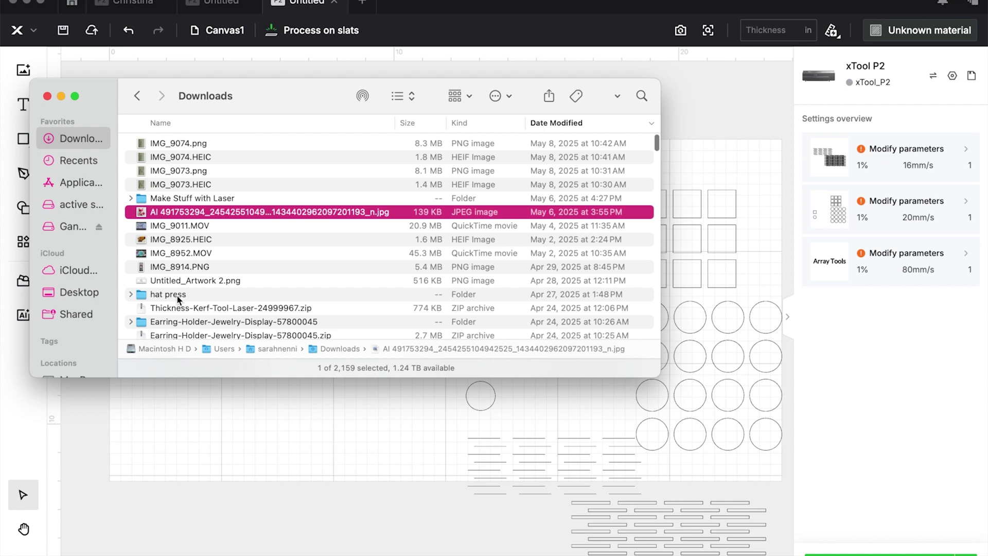
drag(180, 280, 189, 478)
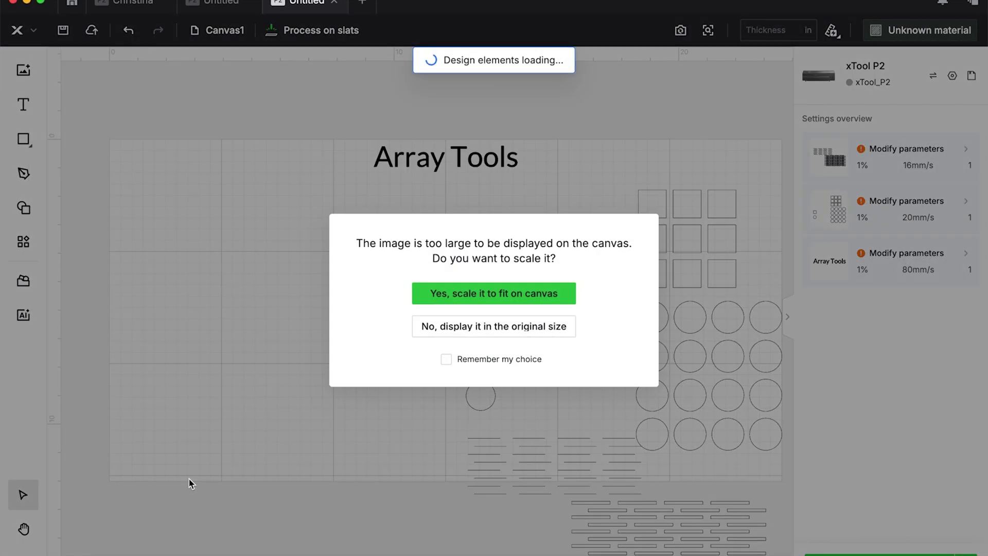
Step: Keep the daisy at original size and crop it to the blossom, 11.746 × 11.347 in
click(425, 329)
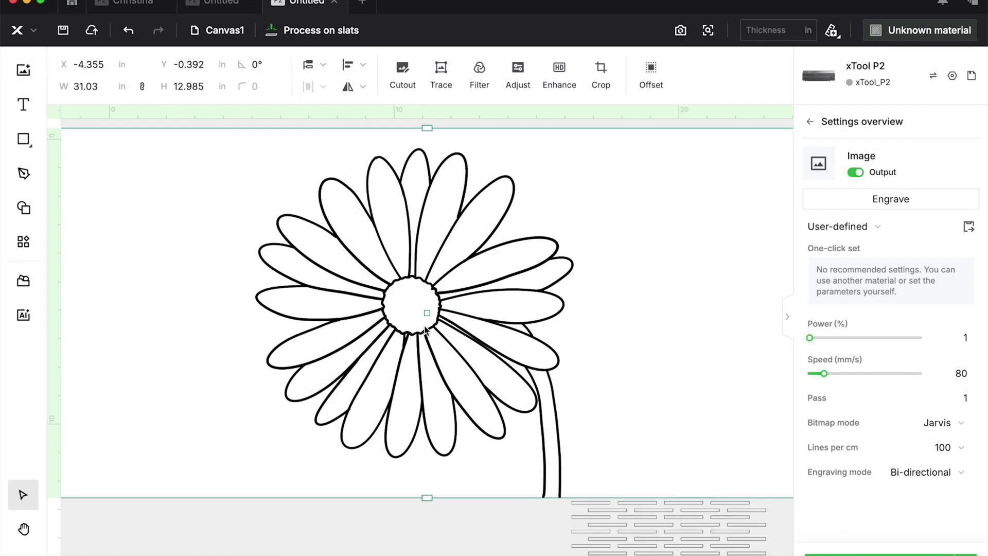
click(599, 76)
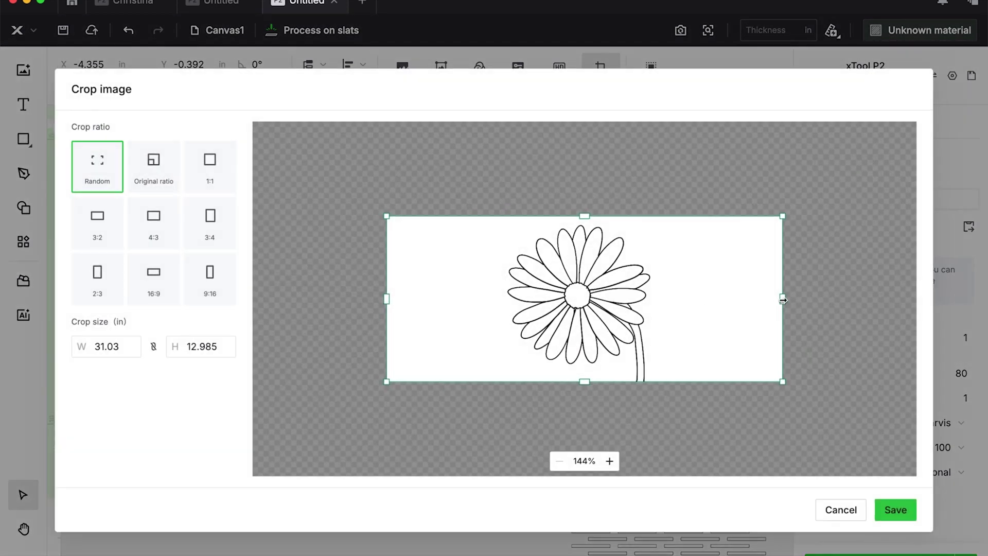
drag(783, 300, 654, 298)
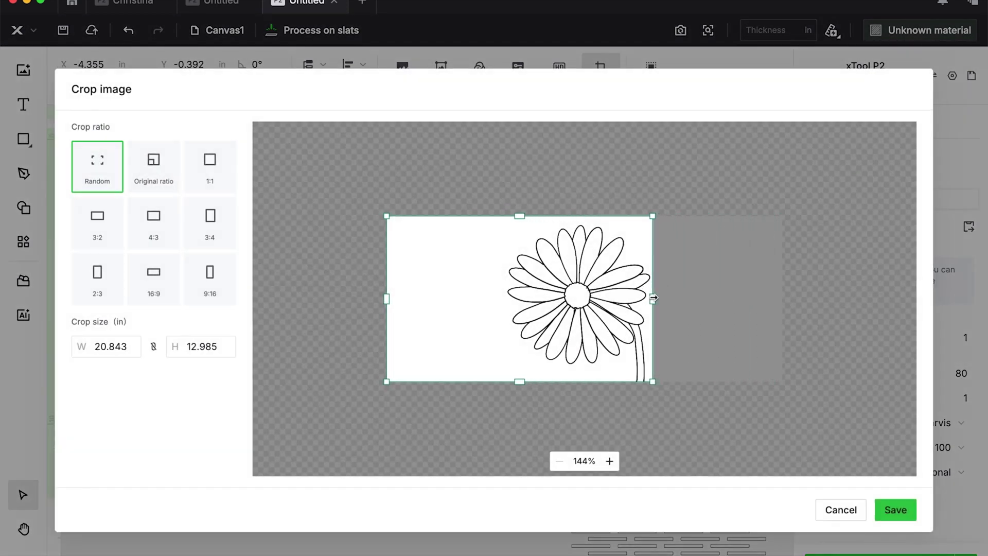
drag(584, 214, 586, 222)
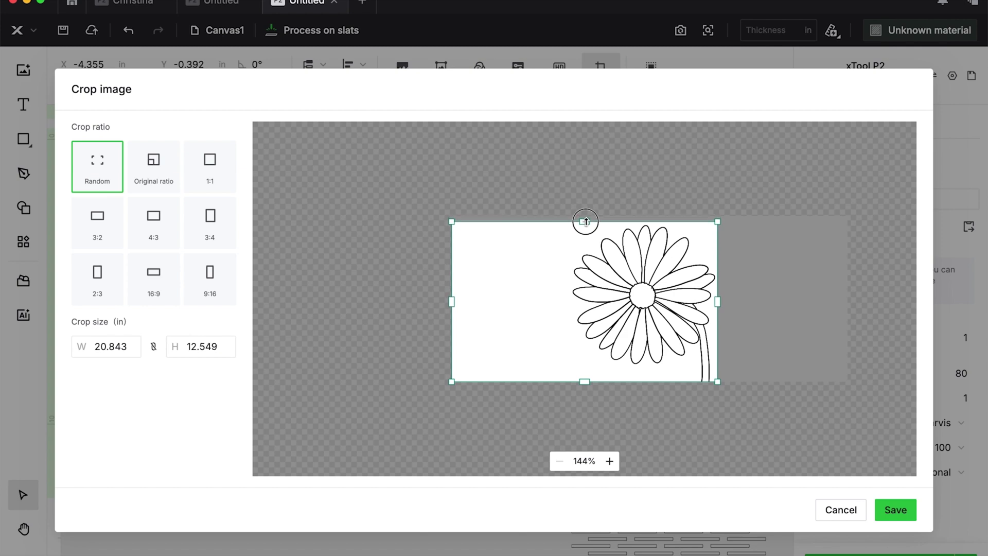
drag(586, 375, 588, 365)
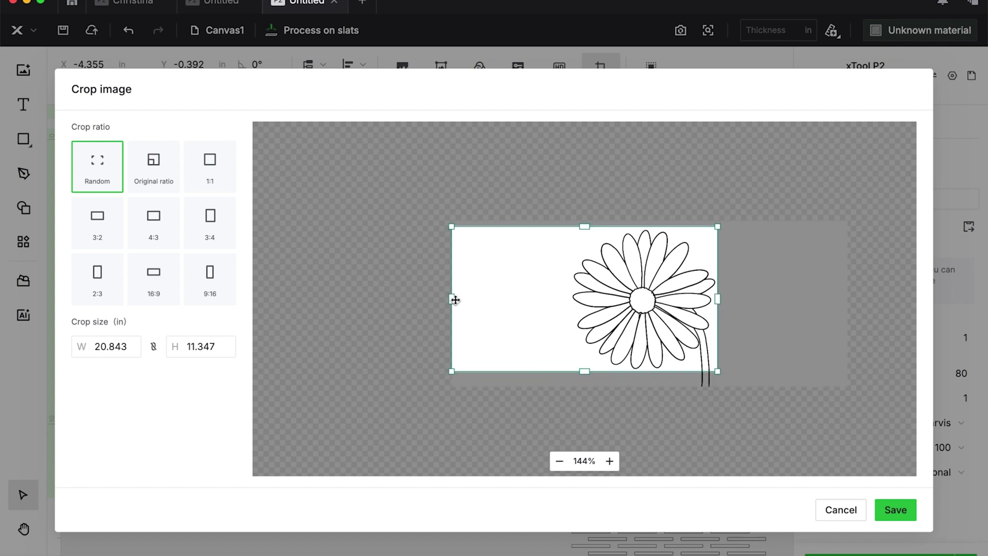
drag(451, 300, 570, 307)
click(894, 510)
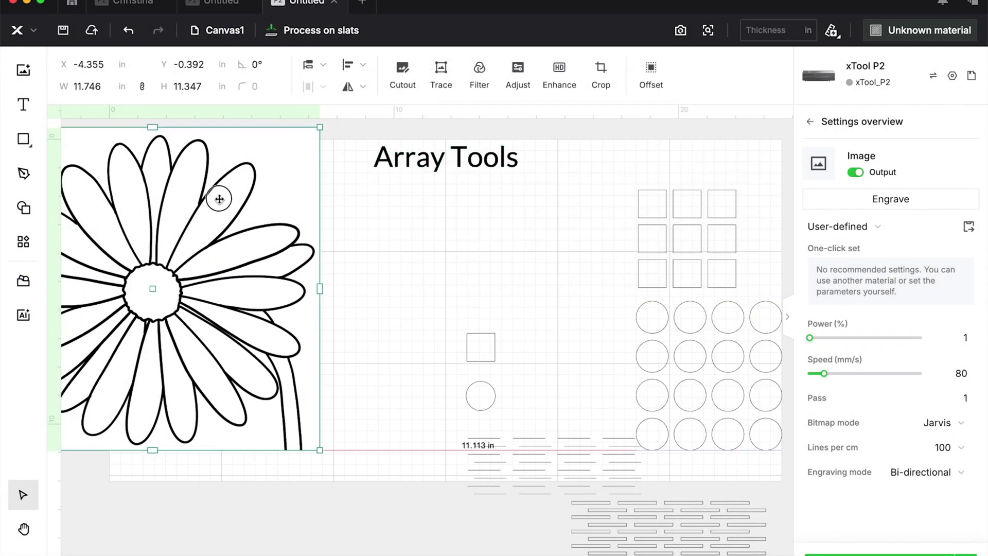
Step: Move the cropped daisy onto the board at X -0.334, Y 1.735 in, and review the layers list
drag(219, 198, 334, 259)
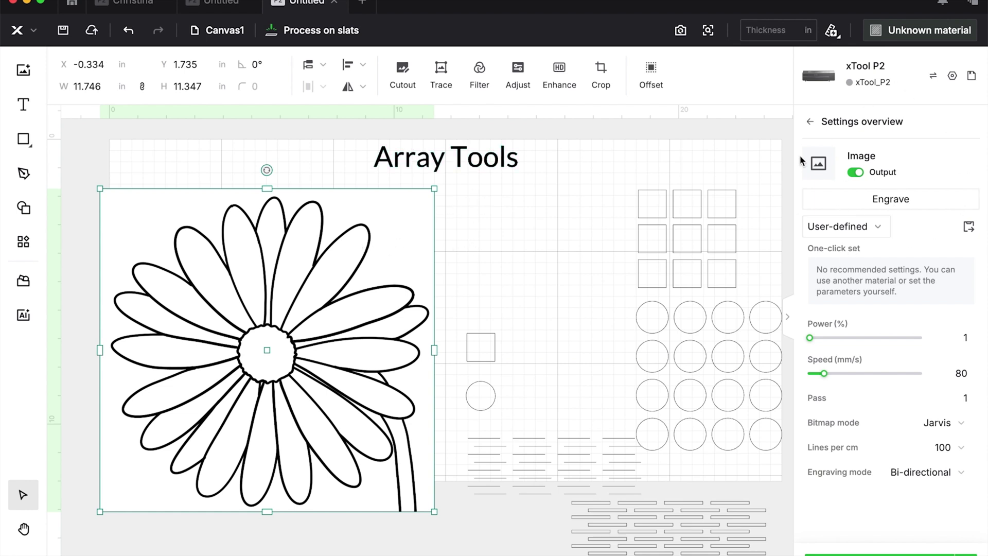
click(24, 551)
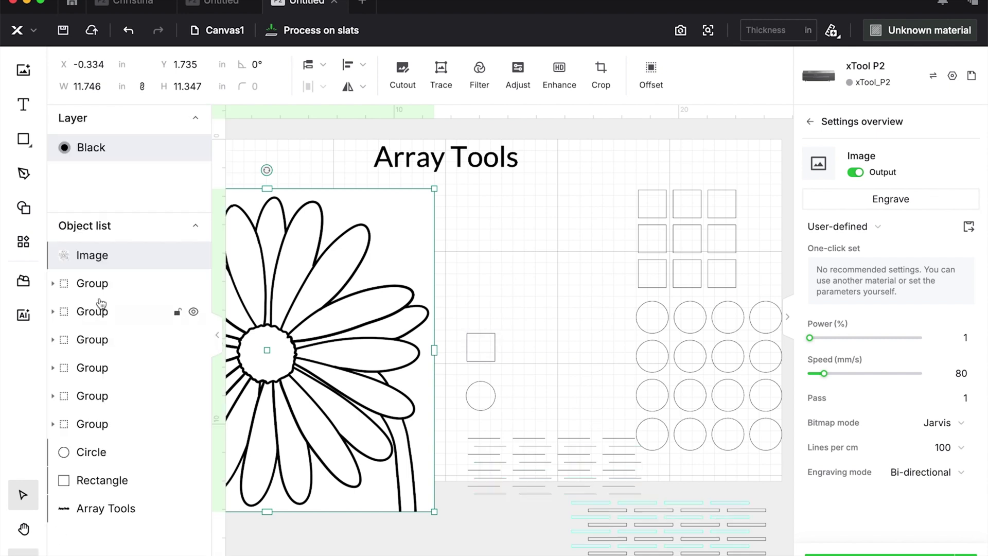
click(217, 336)
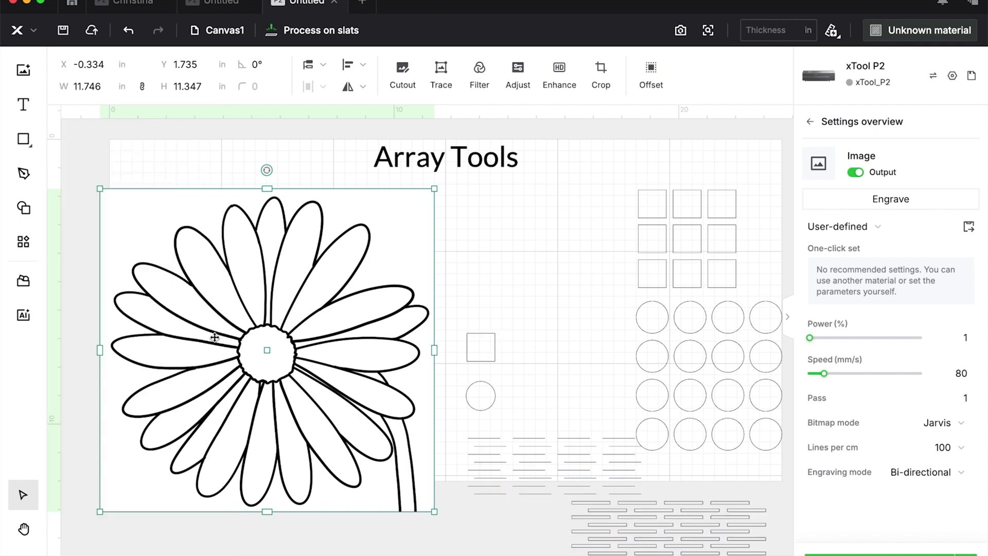
Step: Start a manual cutout of the daisy and magic-wand away the white background at fuzziness 17
click(401, 86)
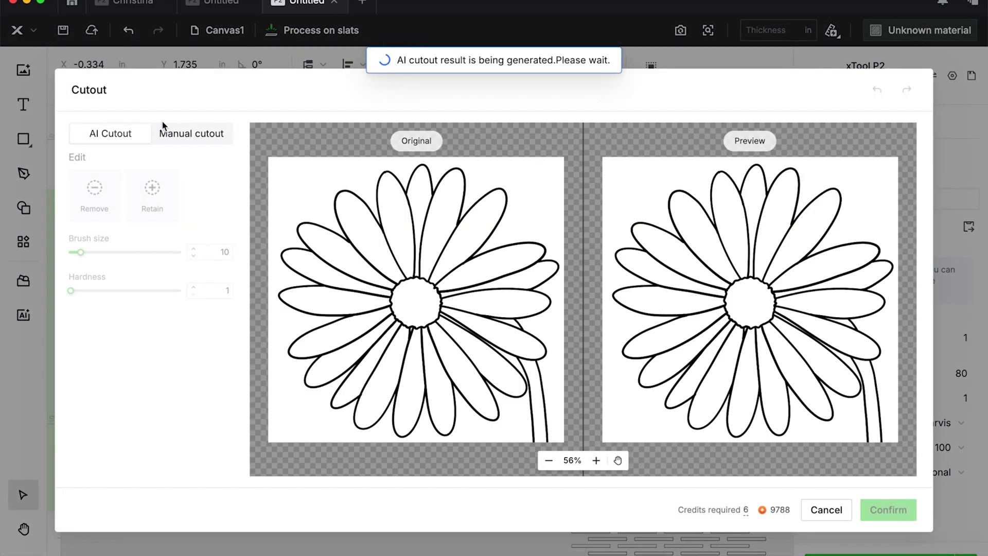
click(190, 139)
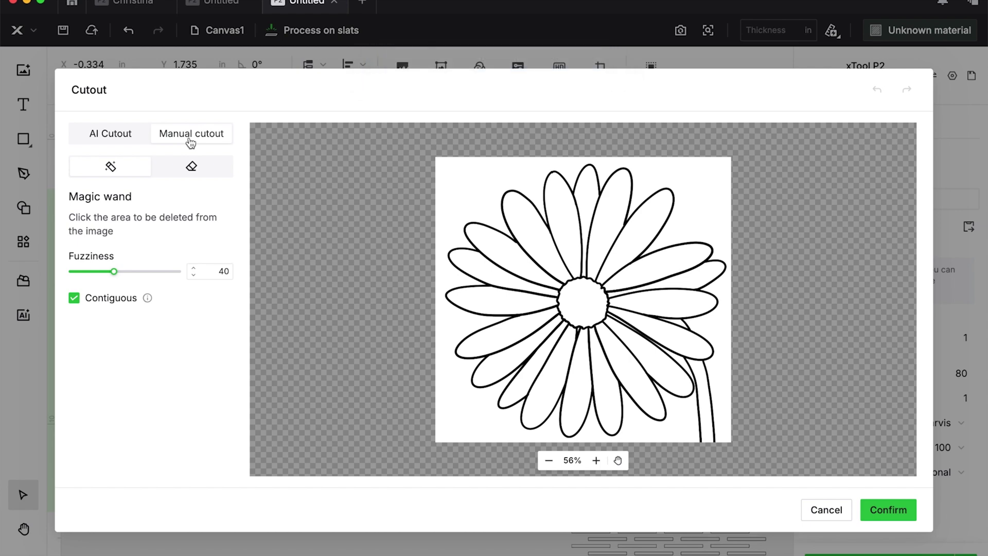
click(191, 168)
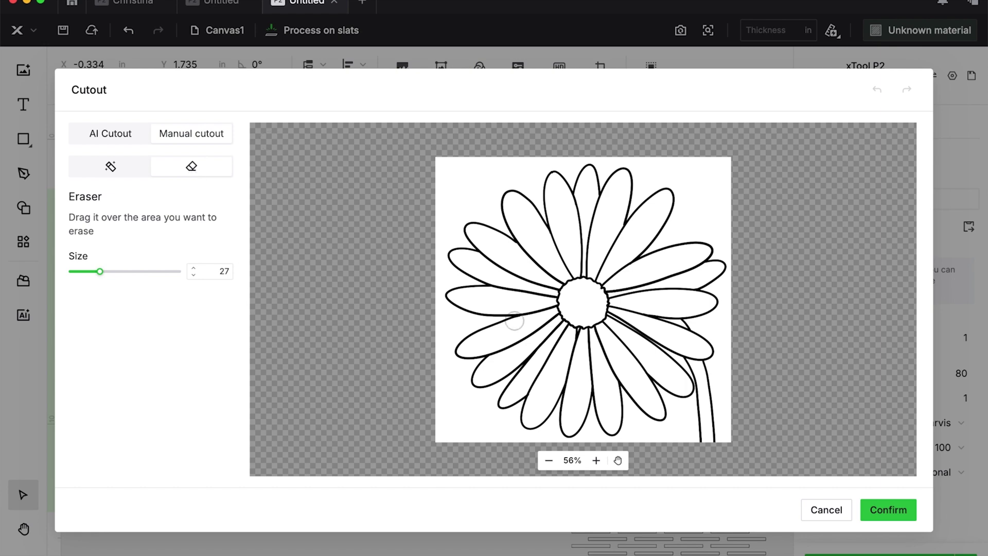
click(107, 166)
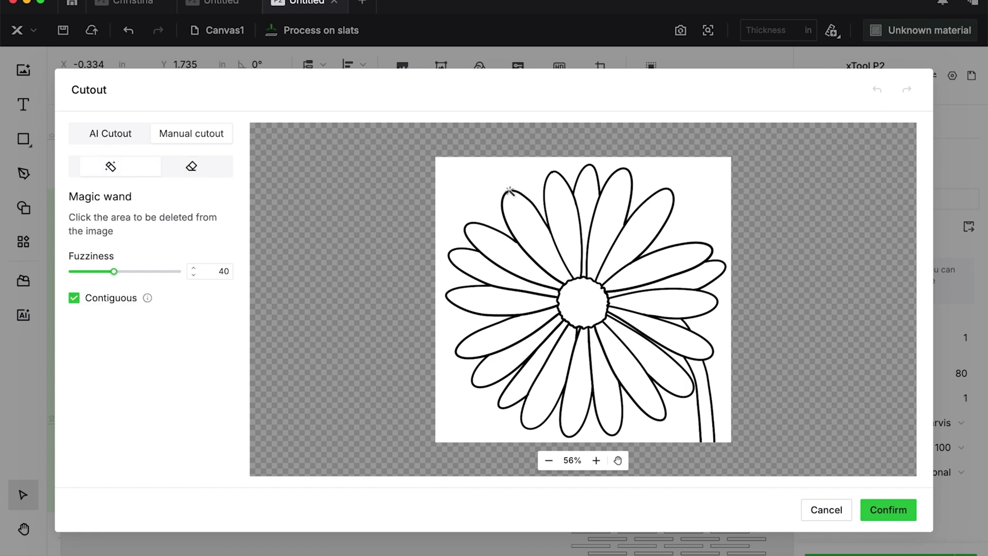
click(480, 180)
drag(114, 272, 89, 272)
Step: Clear the white inside the petals and the flower centre, undoing removals that wiped outlines
click(494, 242)
click(478, 272)
click(535, 363)
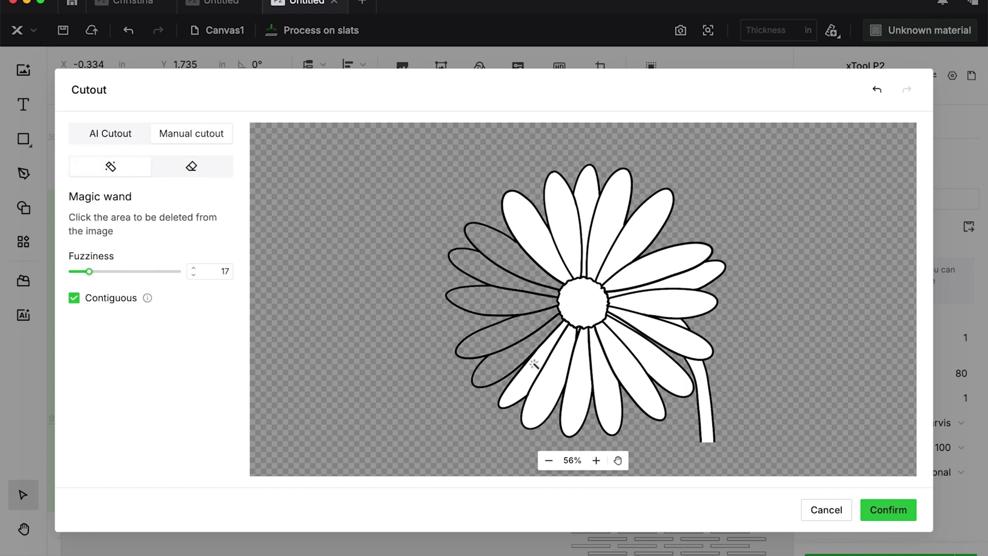
key(ctrl+z)
click(525, 377)
click(666, 308)
click(664, 278)
click(592, 222)
click(591, 308)
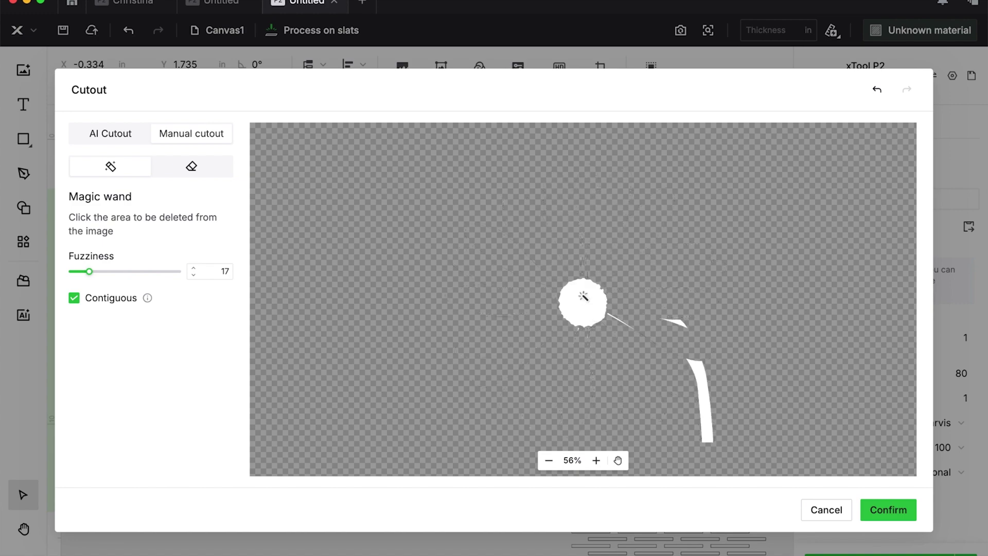
key(ctrl+z)
click(584, 296)
Step: Raise the fuzziness, clear the remaining white slivers and apply the background removal
click(596, 460)
click(596, 460)
key(ctrl+z)
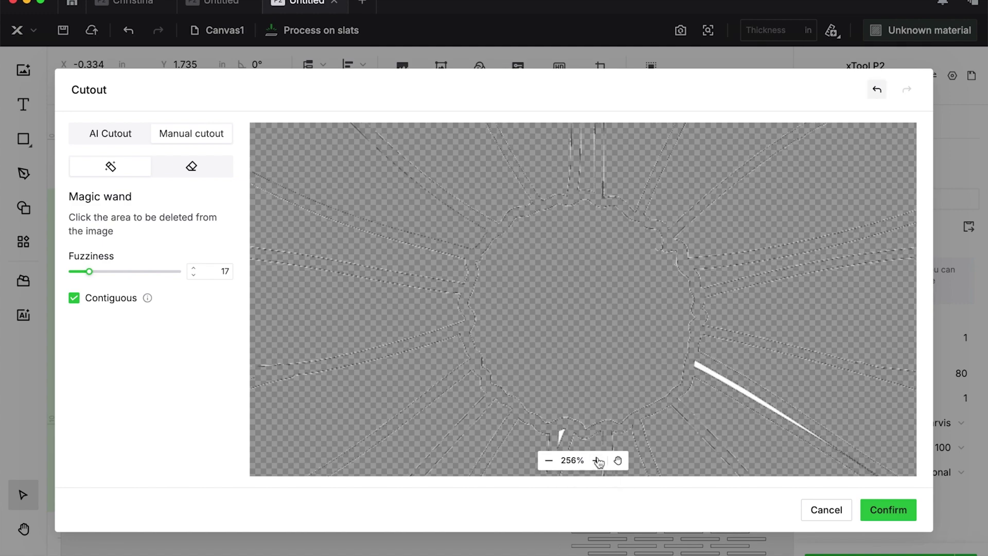
click(155, 272)
click(561, 437)
click(746, 394)
click(888, 510)
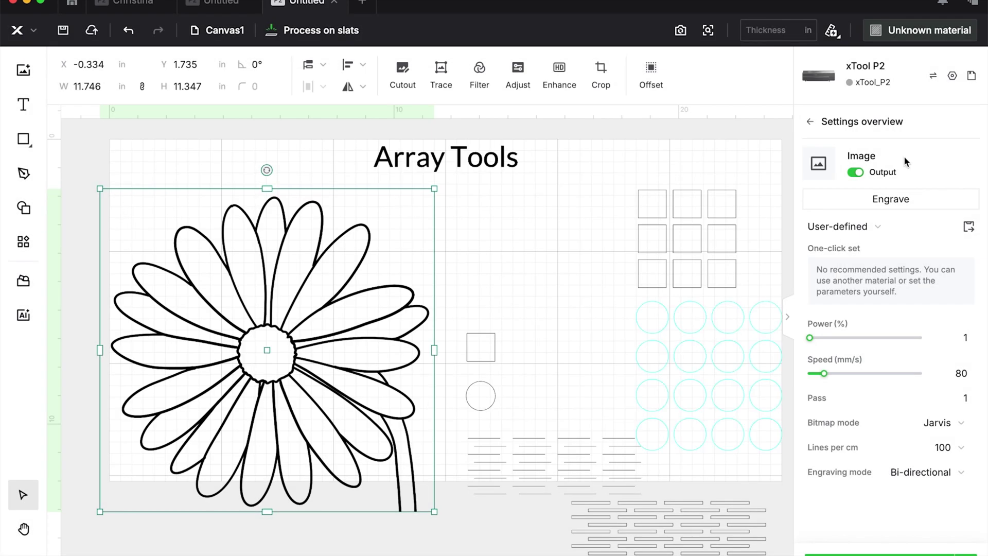
Step: Erase the daisy's stem strokes and leftover fragments, then apply the cutout
click(403, 77)
click(192, 166)
click(596, 460)
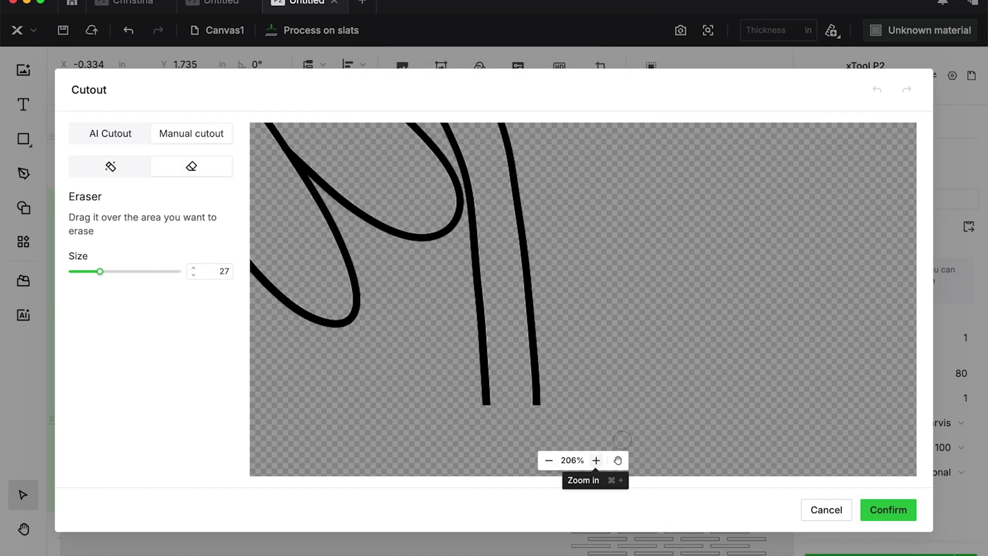
mouse_move(481, 404)
mouse_down()
mouse_move(531, 381)
mouse_move(466, 165)
mouse_move(479, 227)
mouse_up()
drag(541, 254, 618, 391)
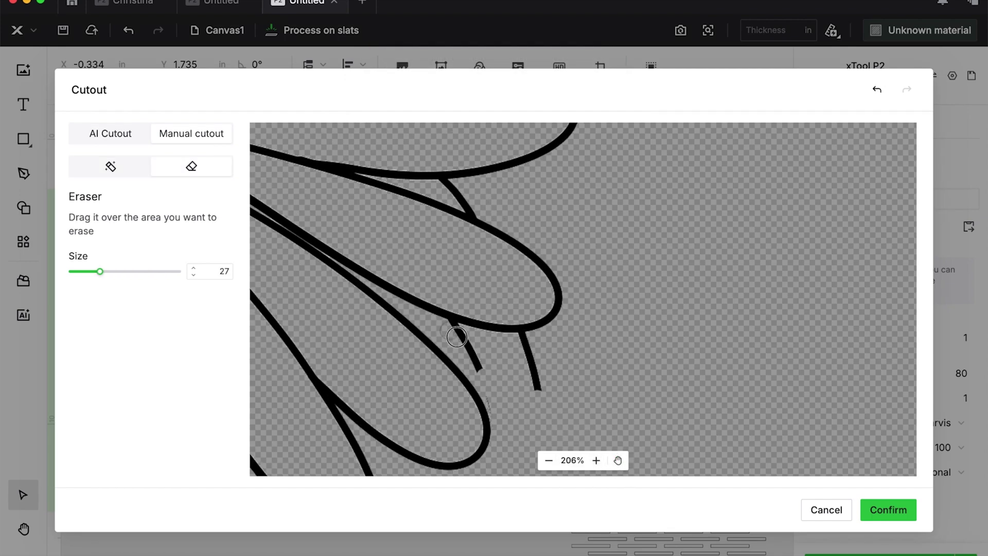
mouse_move(463, 329)
mouse_down()
mouse_move(531, 345)
mouse_move(534, 392)
mouse_up()
drag(432, 166, 473, 217)
click(889, 509)
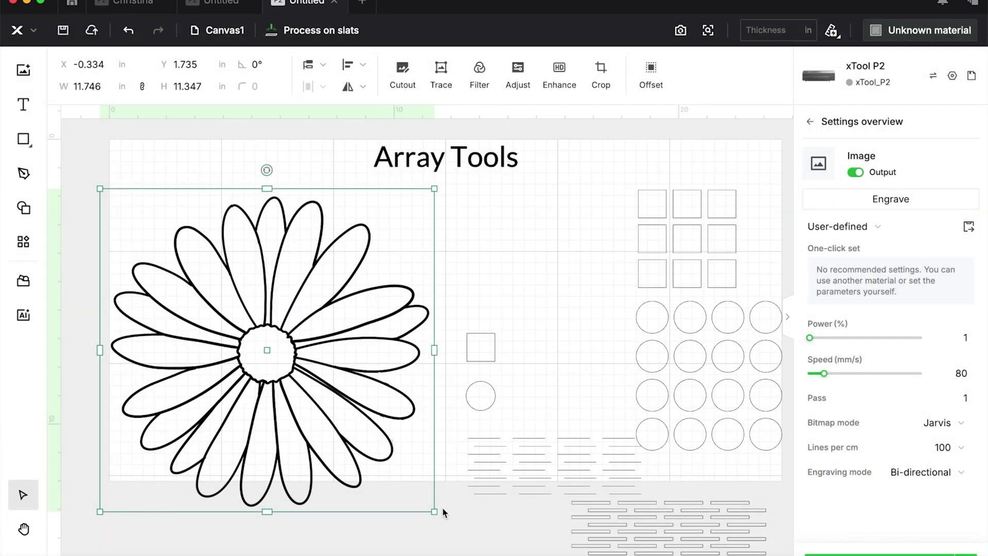
Step: Scale the daisy to about 2.532 in wide and place it near the page's top-left corner
drag(435, 512, 283, 321)
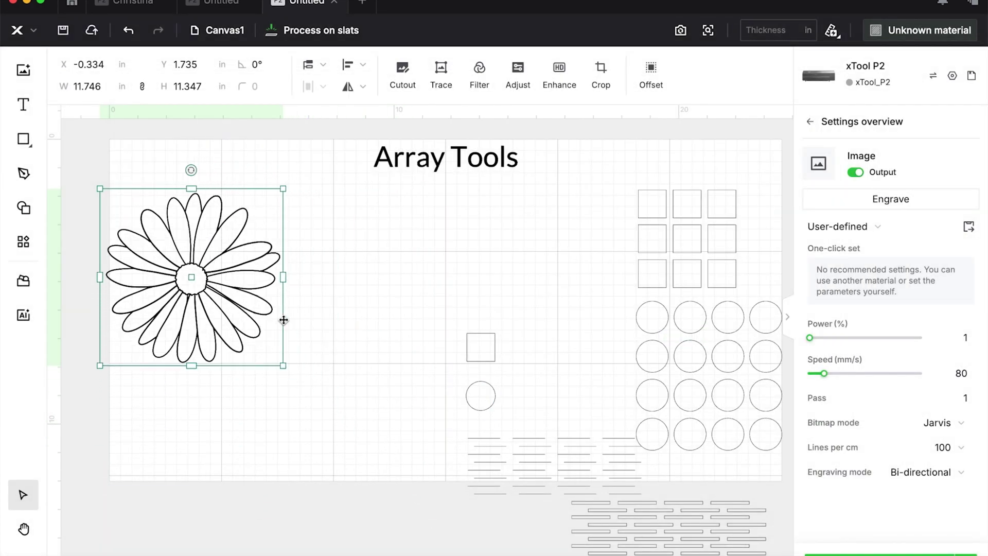
drag(197, 282, 267, 278)
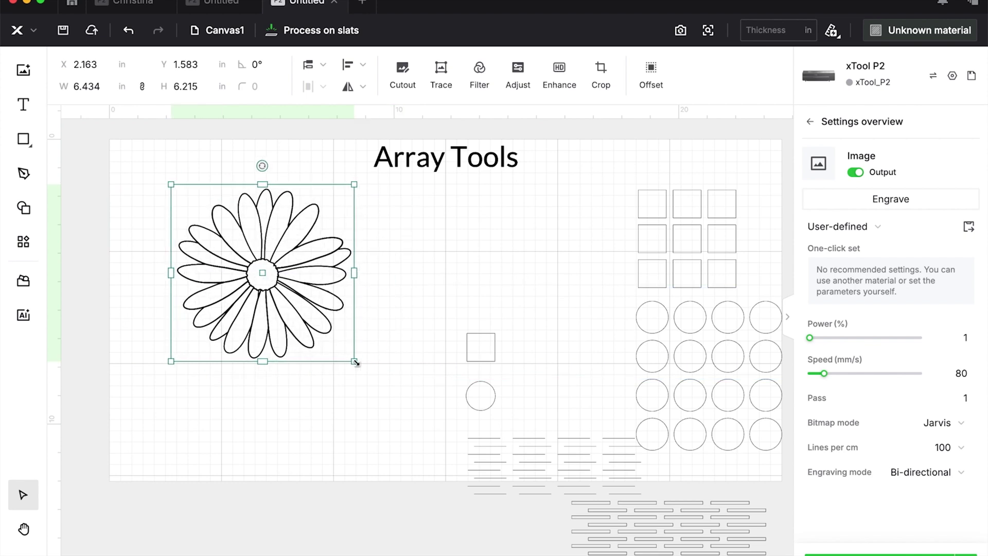
drag(355, 362, 240, 254)
drag(222, 217, 201, 244)
scroll(205, 252, up, 2)
drag(206, 322, 293, 344)
drag(223, 261, 212, 231)
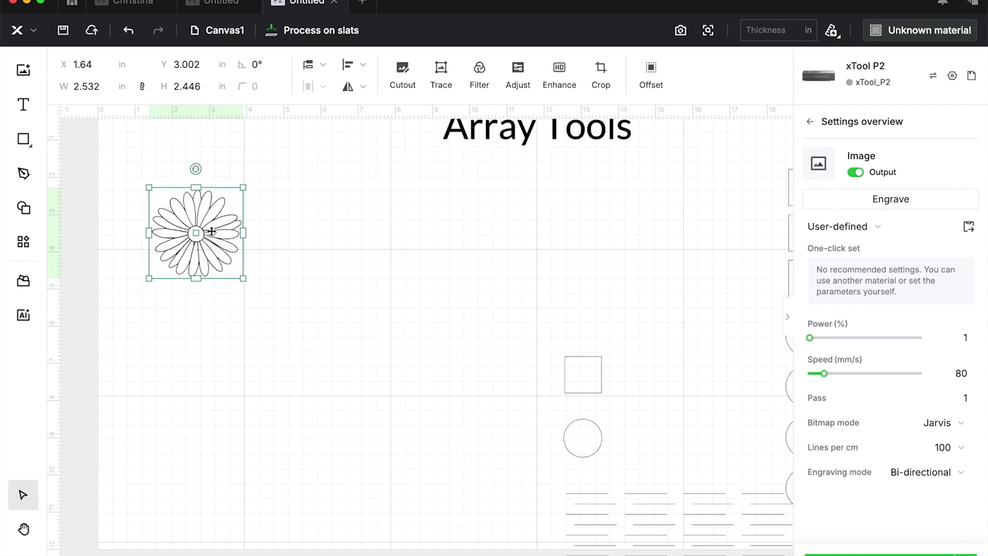
click(33, 248)
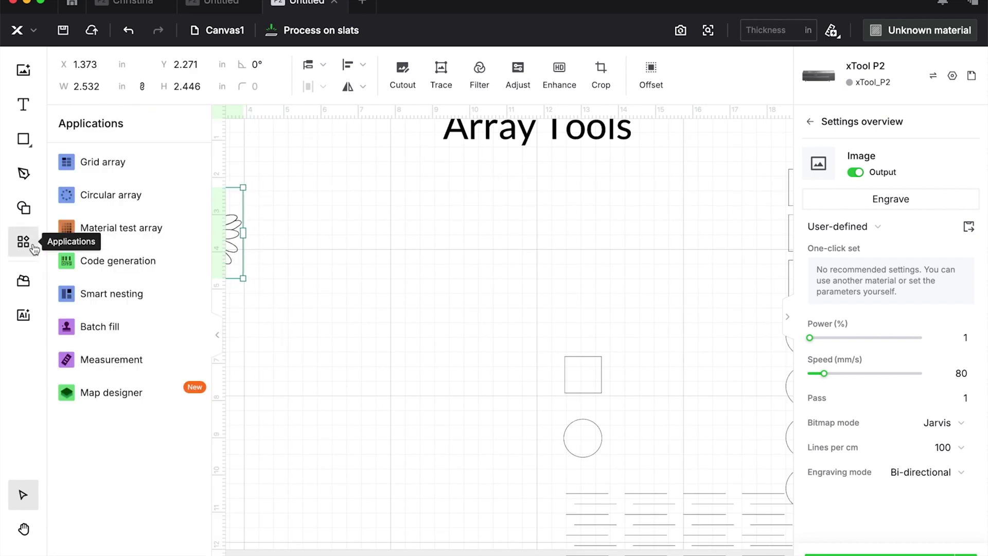
Step: Create a 3-column by 4-row grid array of the daisy with 0.119 in X and Y spacing
click(88, 161)
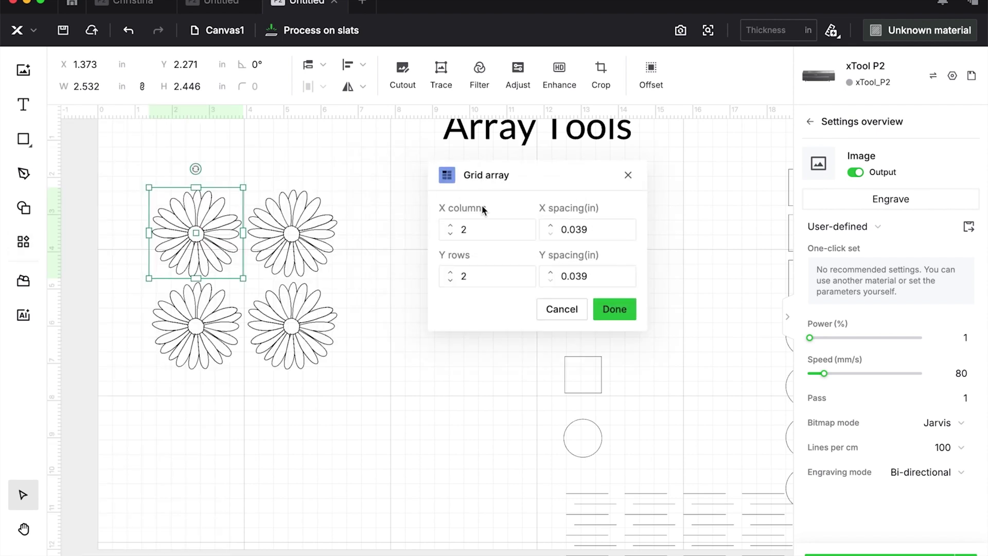
click(451, 226)
click(453, 276)
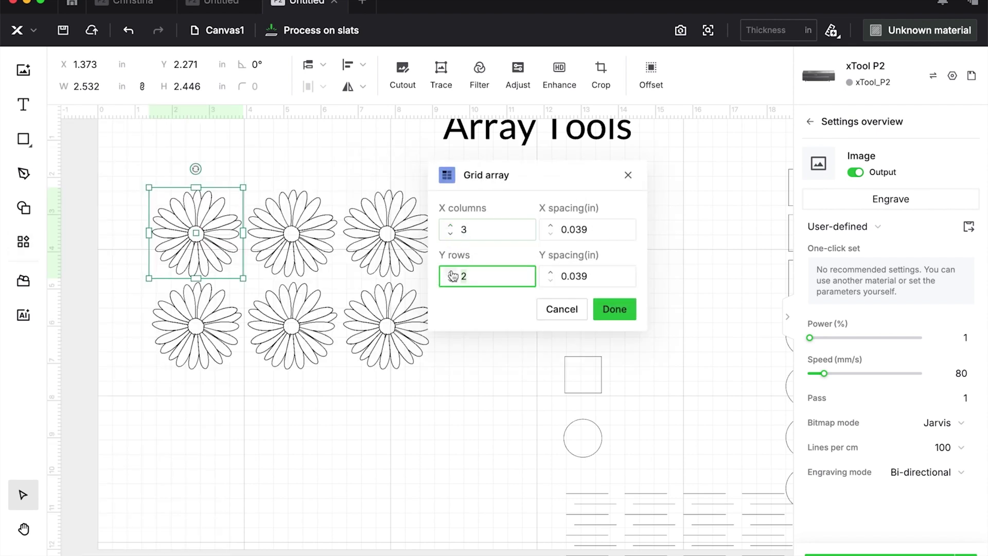
text(4)
click(550, 225)
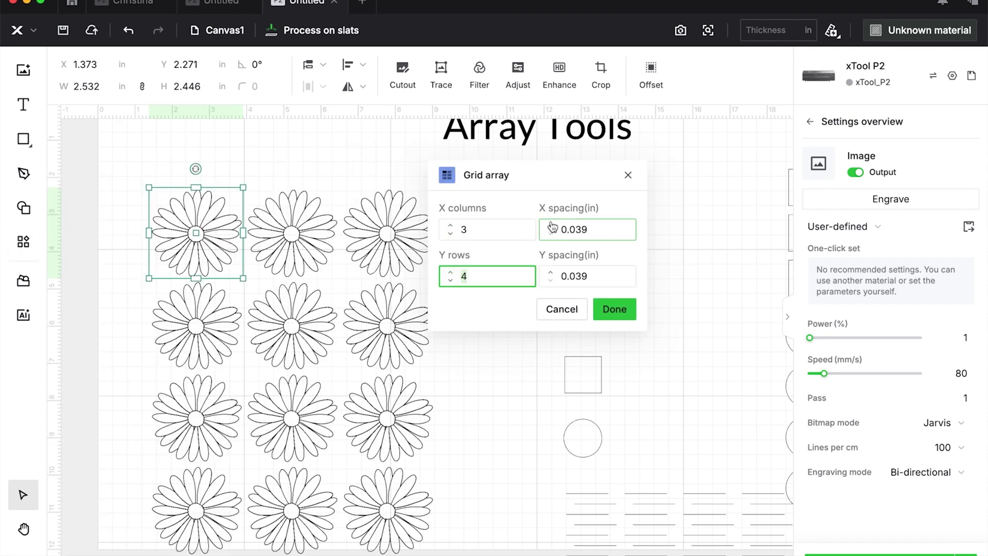
click(551, 225)
click(551, 272)
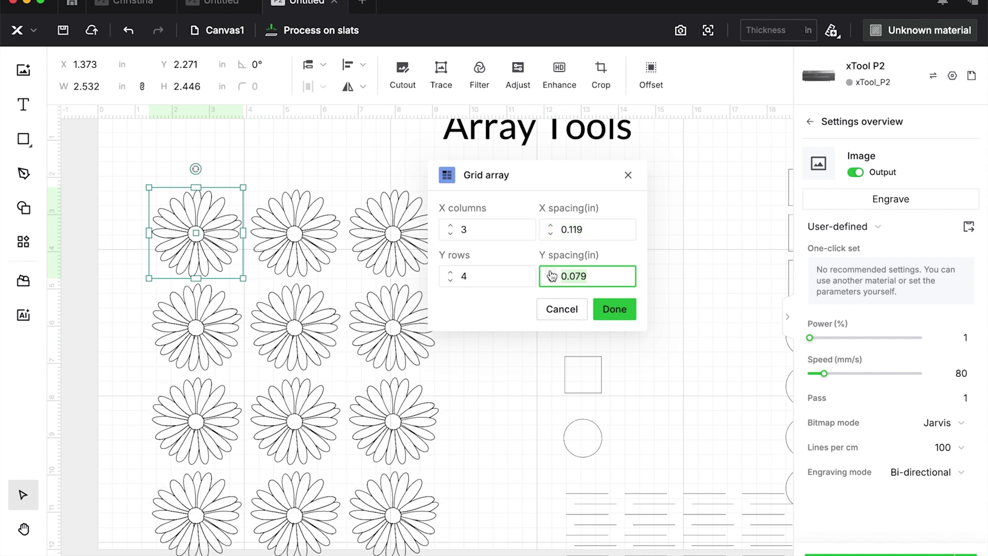
click(550, 272)
click(615, 309)
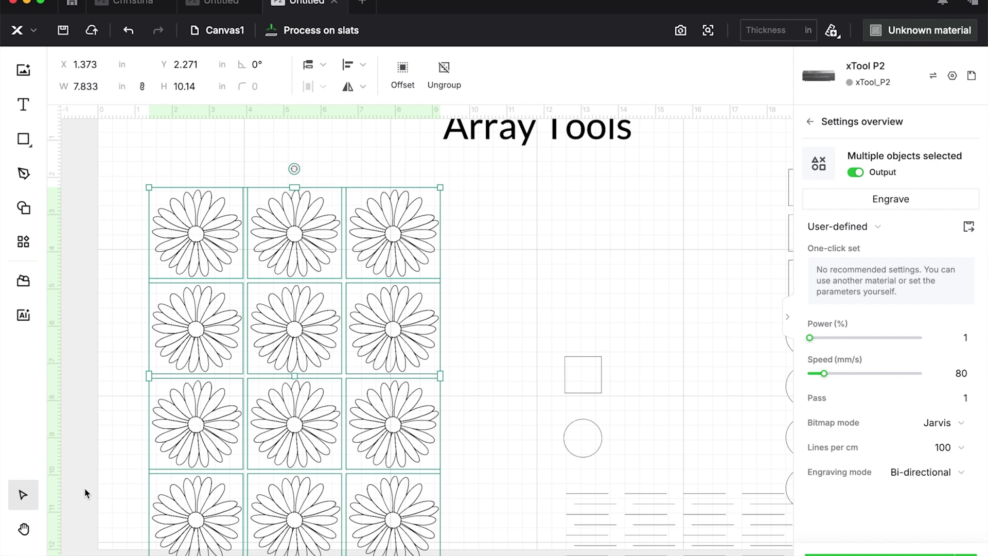
Step: Open the layers list and inspect the first daisy group's contents
click(23, 551)
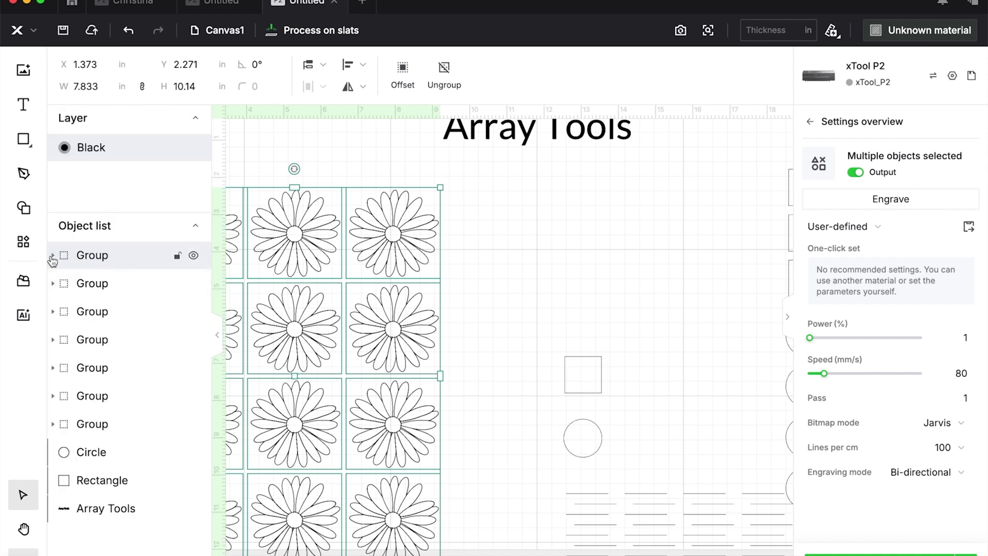
click(52, 256)
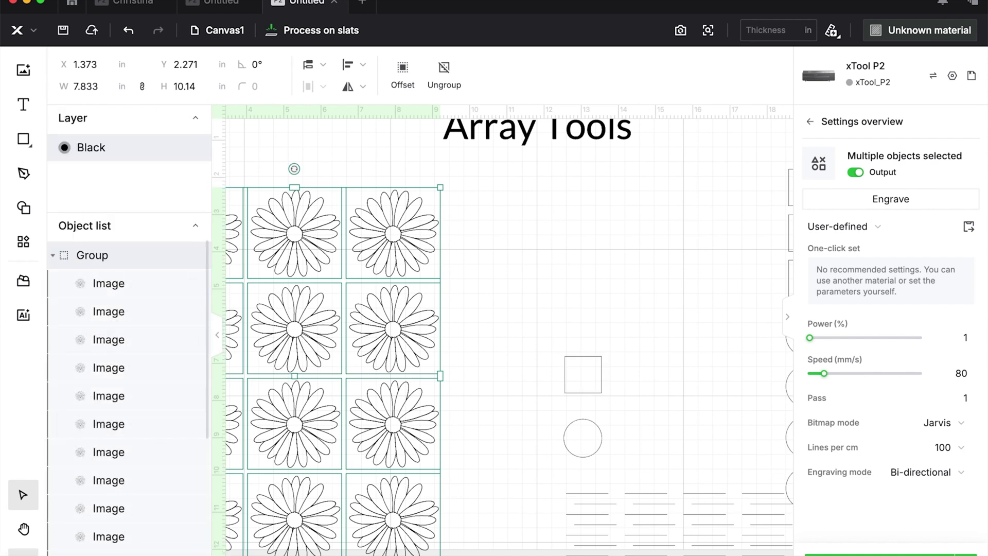
click(53, 255)
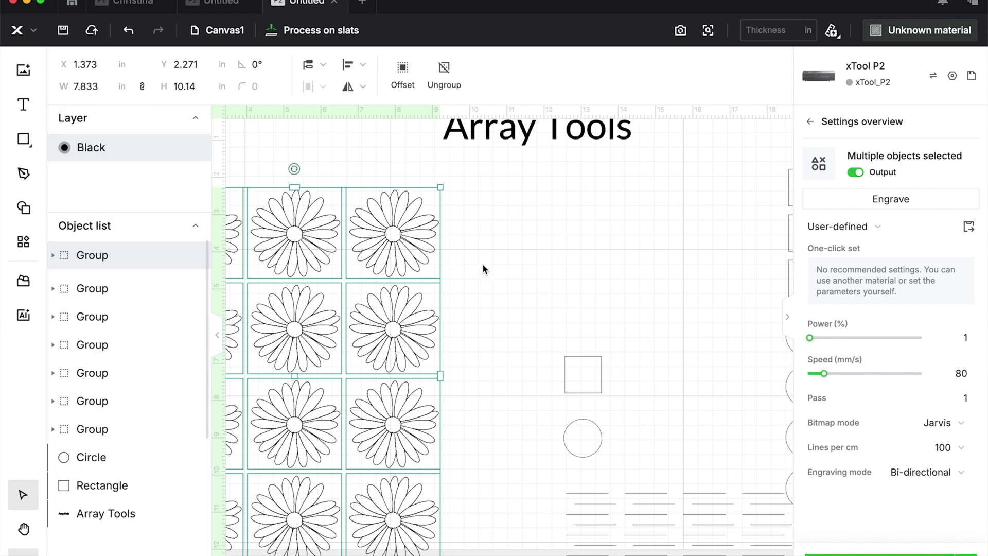
scroll(482, 264, left, 3)
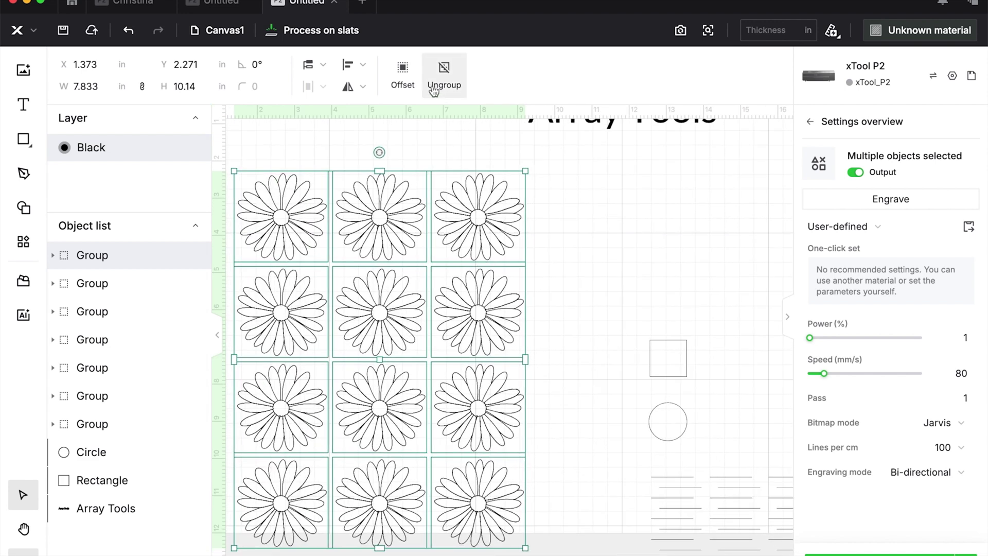
Step: Add a 0.039 in external offset outline around every daisy, then verify it by toggling a group's visibility
click(412, 88)
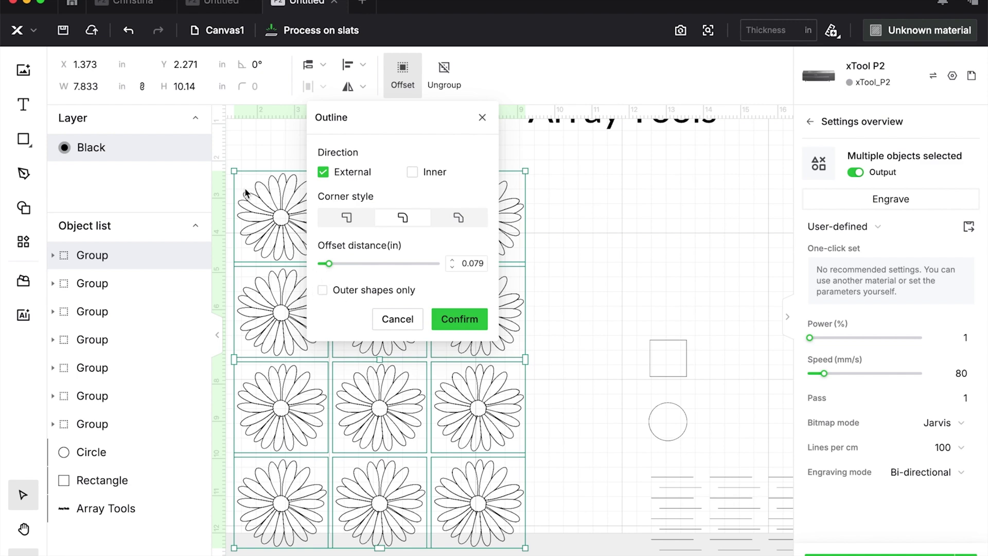
click(458, 318)
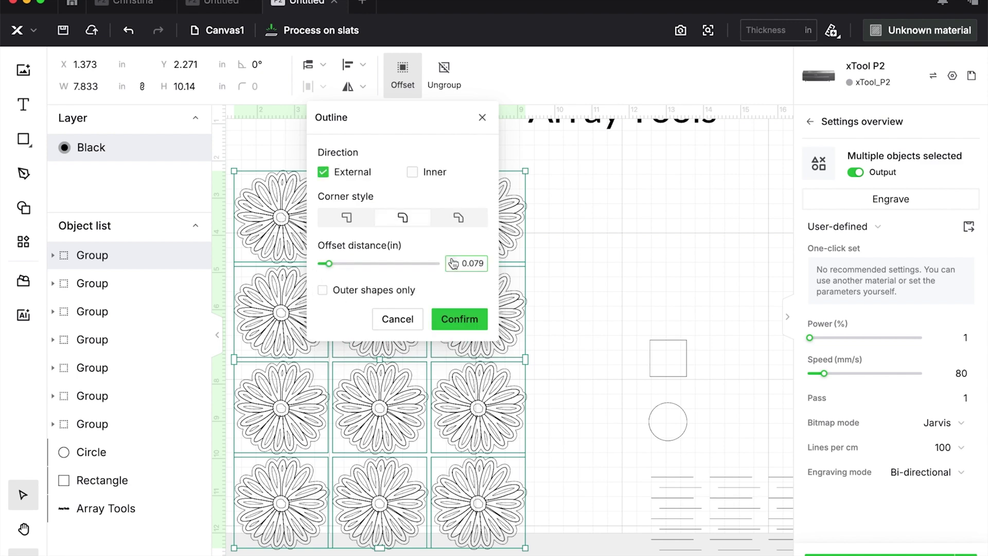
click(452, 266)
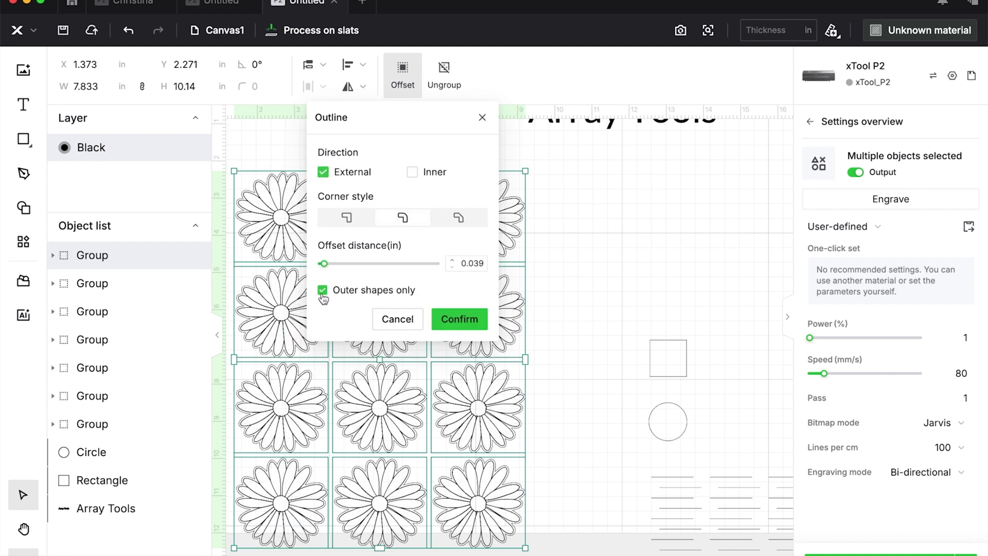
click(459, 319)
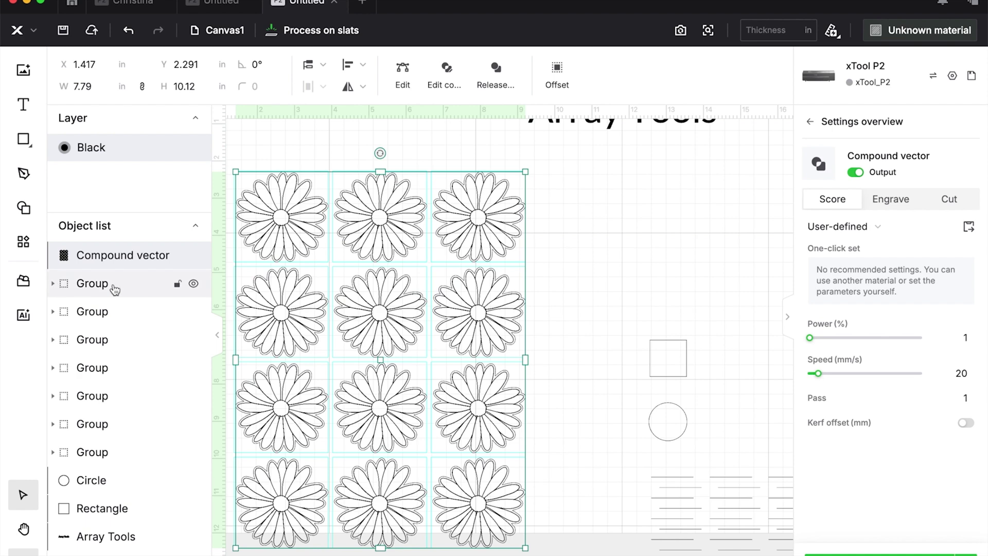
click(194, 284)
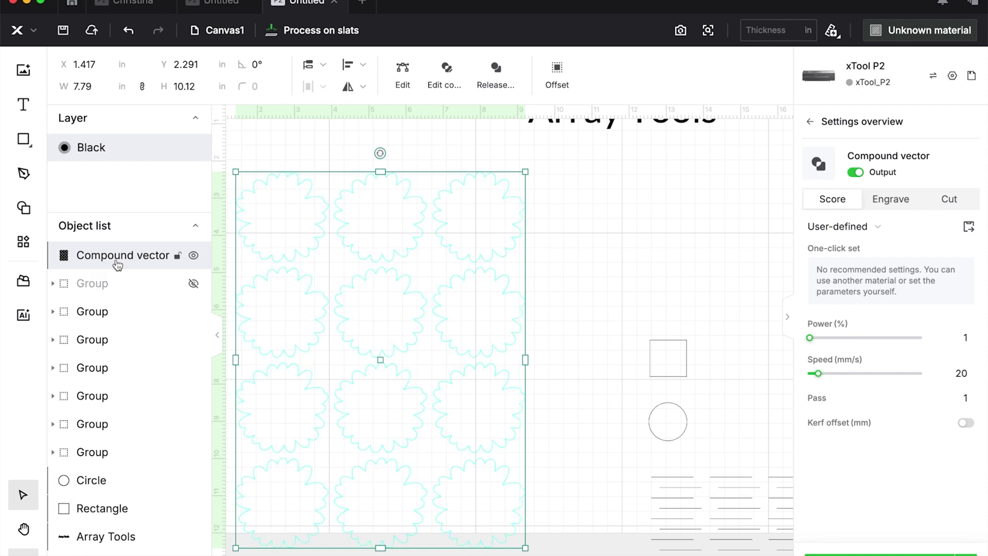
click(193, 284)
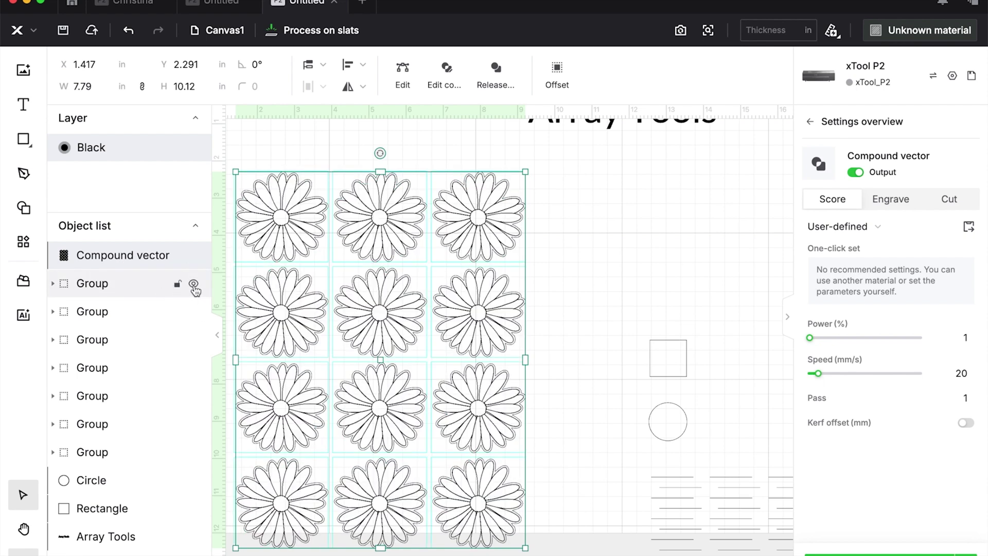
Step: Reselect the daisy grid, undoing and redoing to restore it after an unwanted change
click(561, 332)
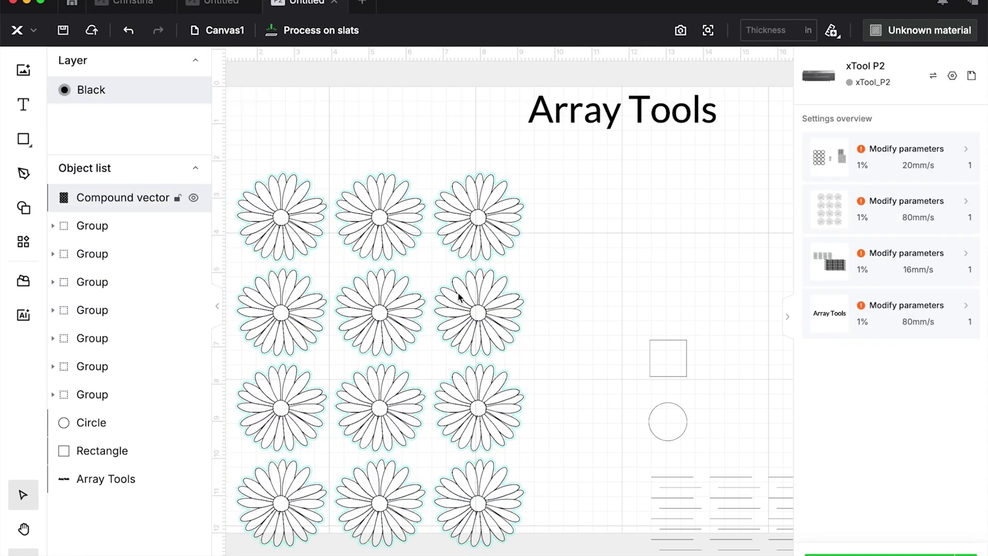
drag(258, 129, 514, 508)
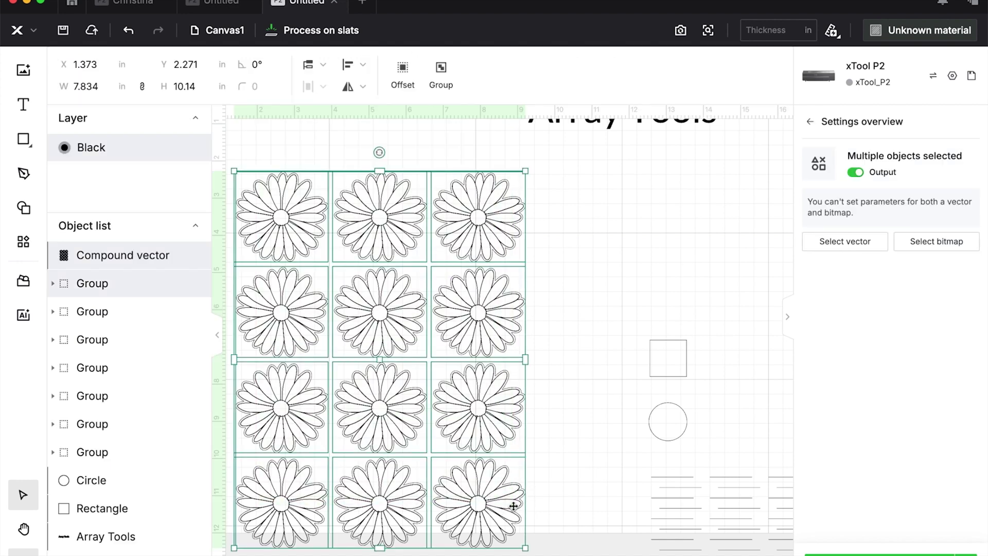
click(558, 389)
key(ctrl+z)
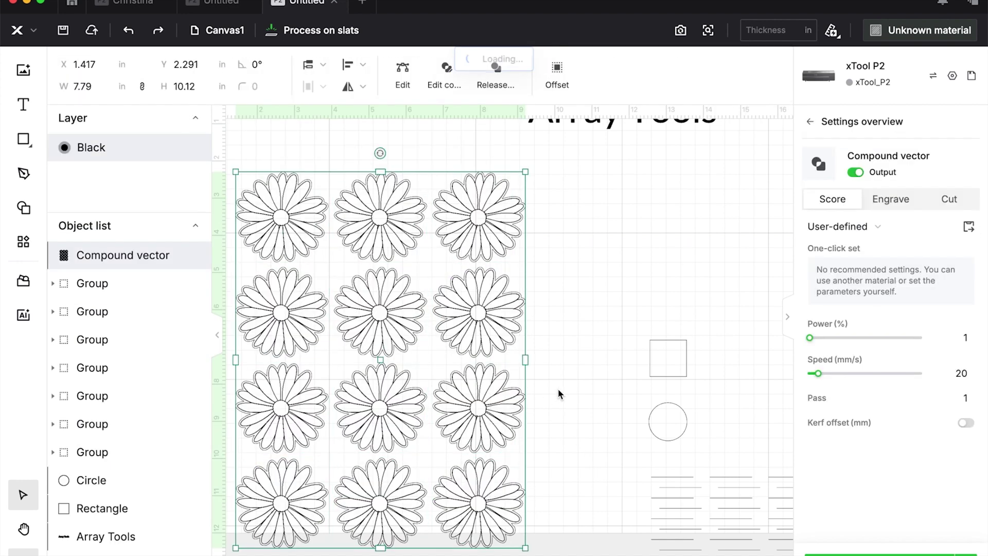
key(ctrl+z)
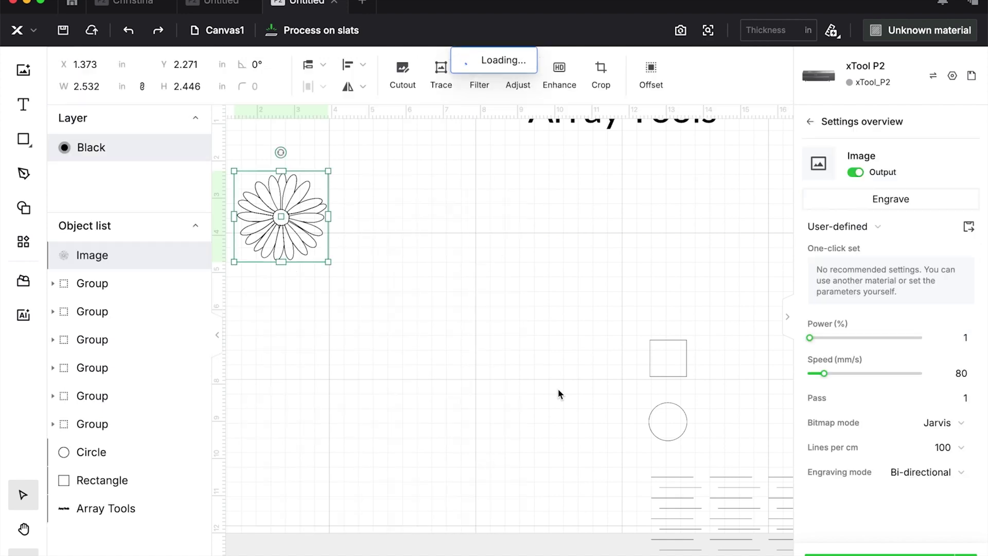
click(500, 371)
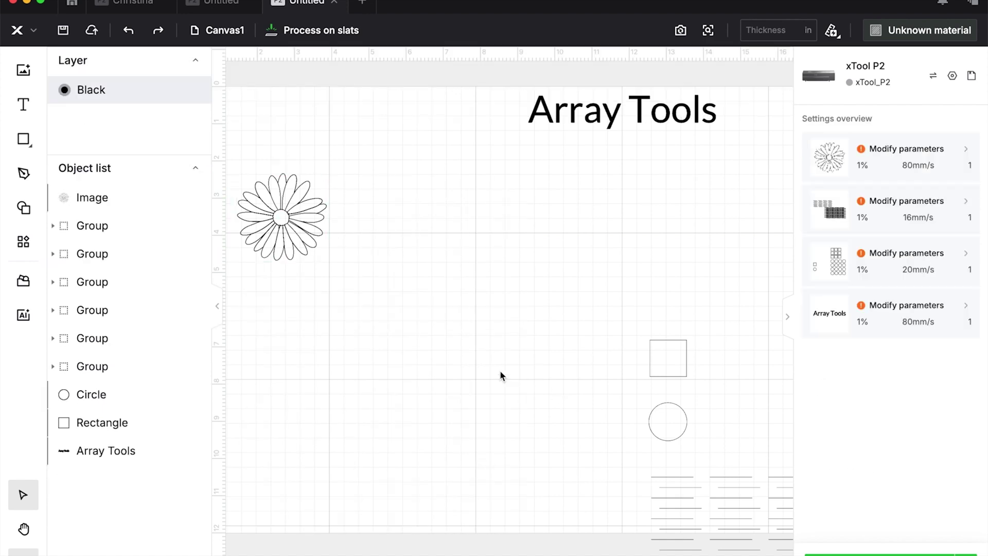
key(ctrl+shift+z)
Step: Group the offset outlines with the daisies and move the grid toward the canvas bottom
click(123, 259)
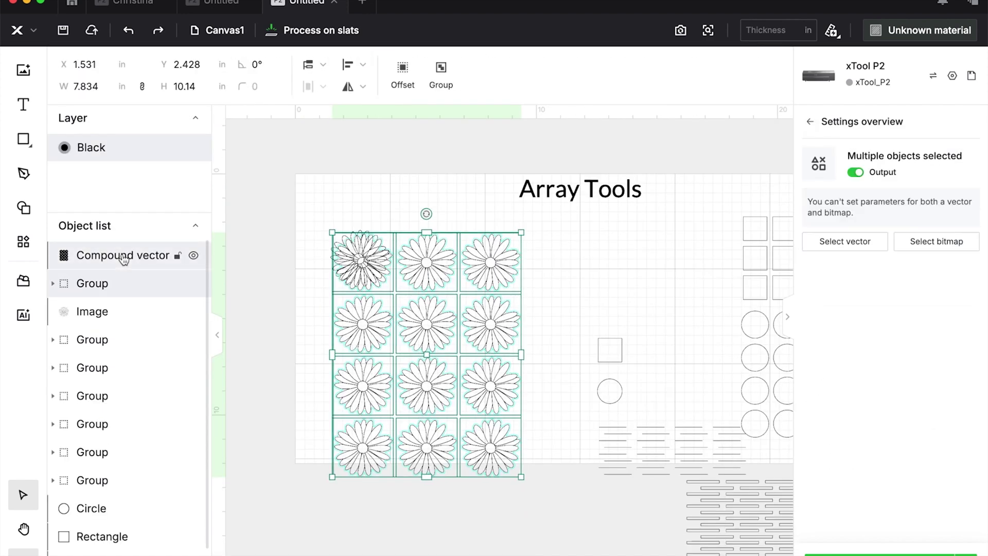
drag(437, 278, 533, 477)
click(440, 72)
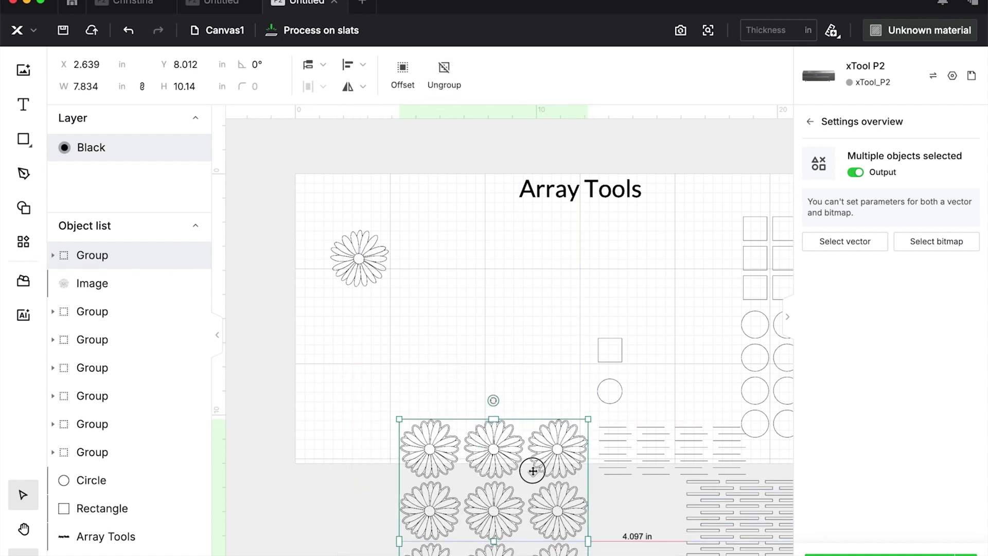
click(446, 363)
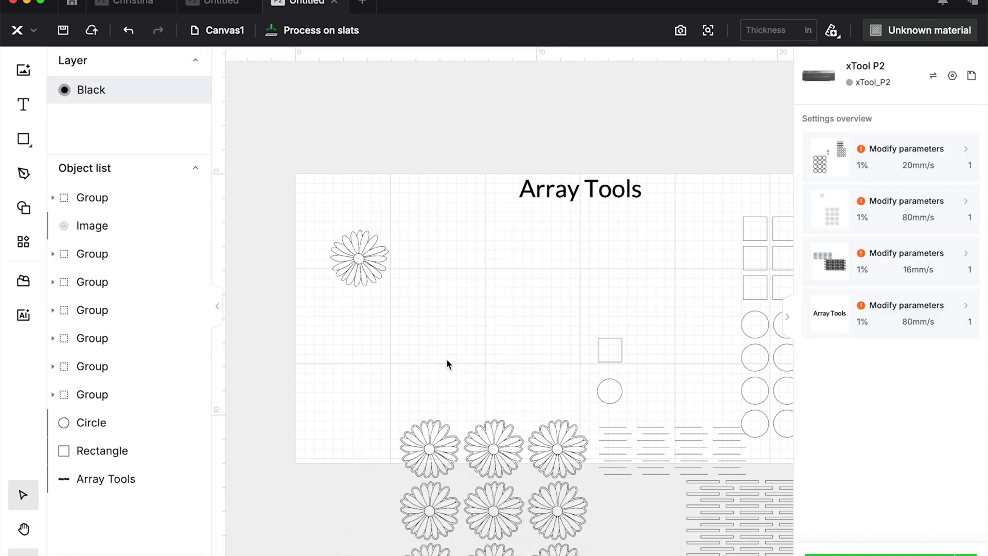
Step: Hide the object list and marquee-select the single daisy at the top left
click(216, 306)
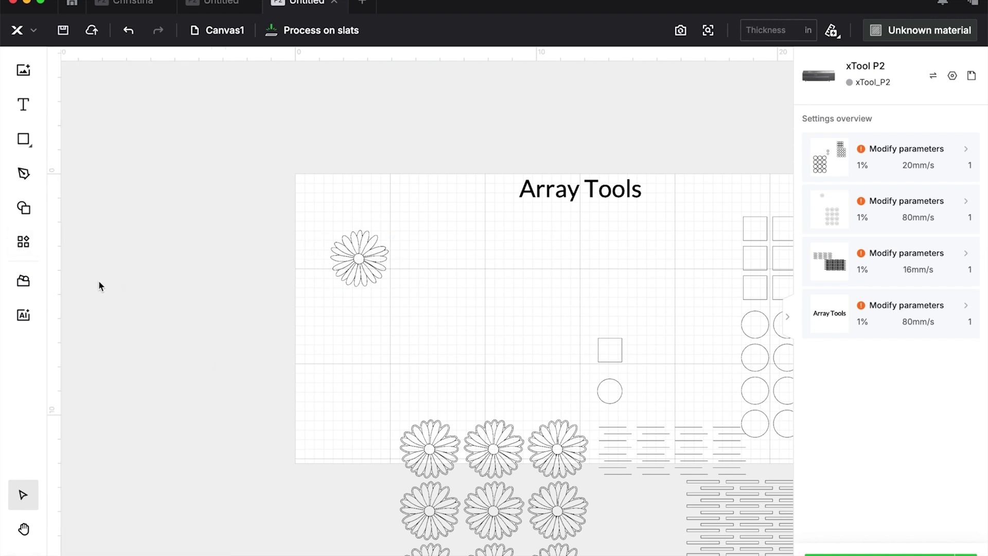
scroll(269, 330, right, 3)
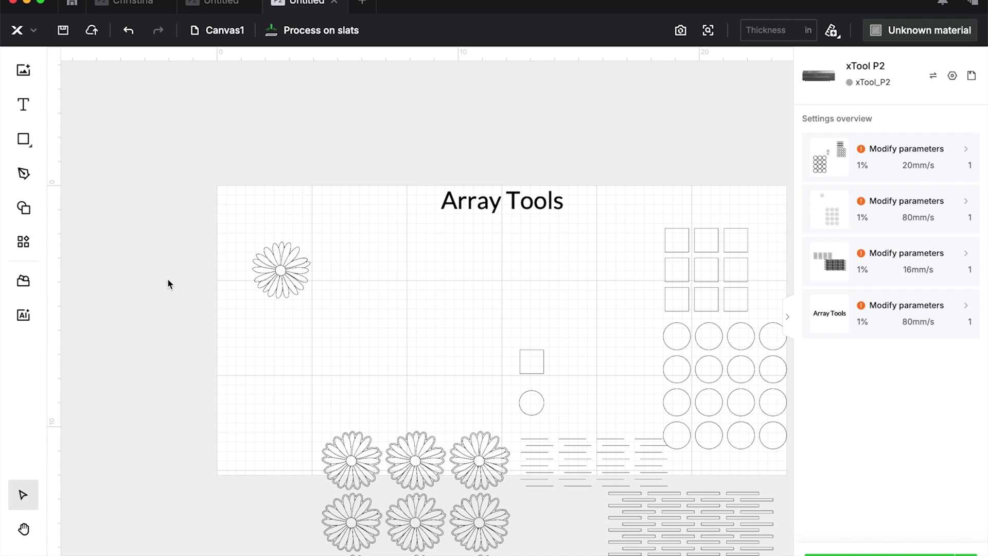
drag(232, 237, 325, 313)
click(23, 242)
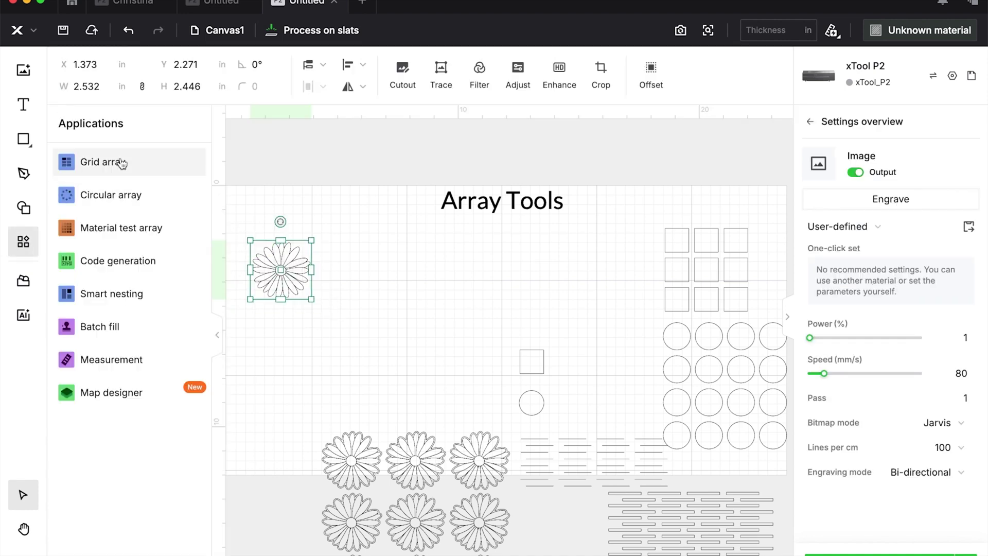
Step: Start a circular array of the daisy and reduce it to 4 copies 90° apart
click(114, 193)
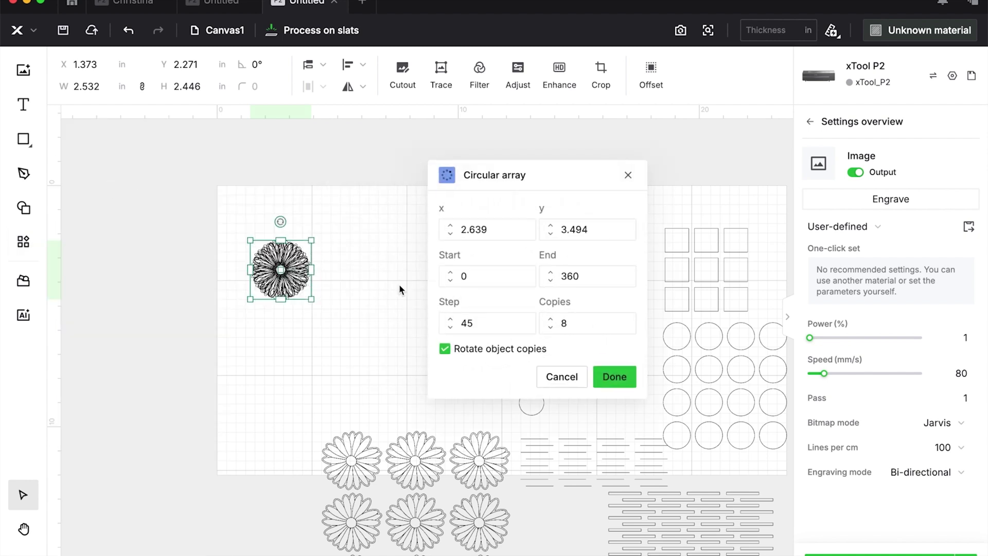
click(507, 324)
click(564, 326)
click(551, 328)
click(551, 328)
click(550, 329)
click(551, 329)
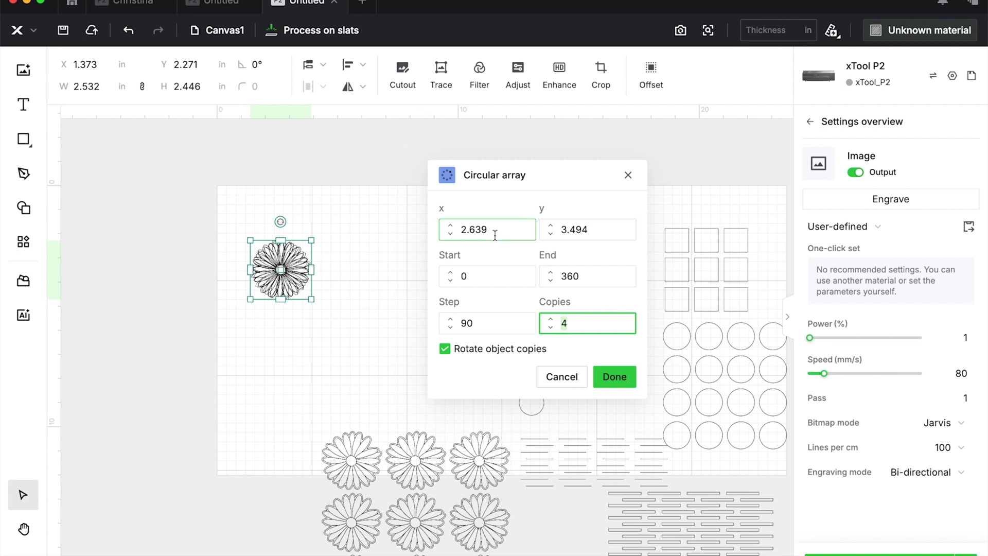
Step: Set the ring centre's y position to 6.5 and create the four-daisy circular array
click(563, 223)
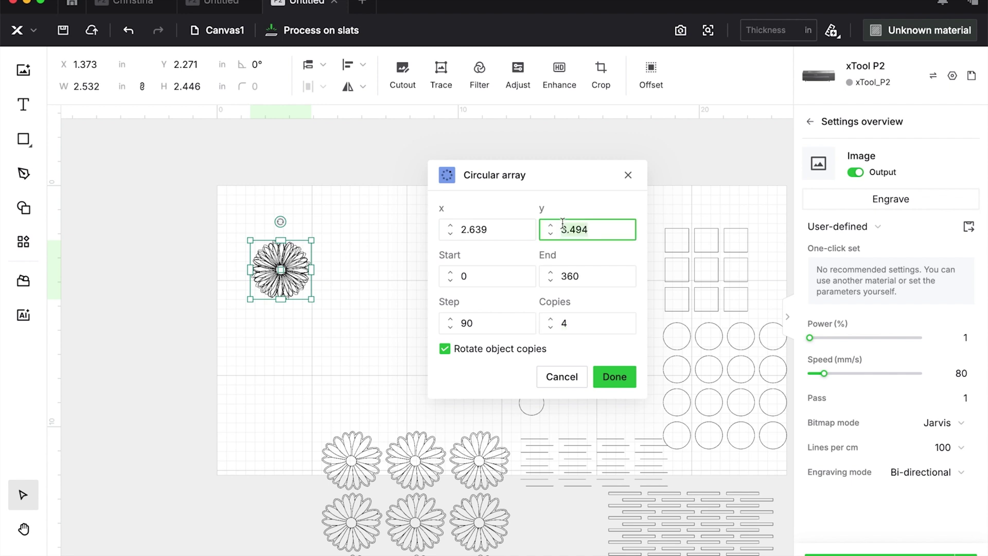
text(8)
key(Tab)
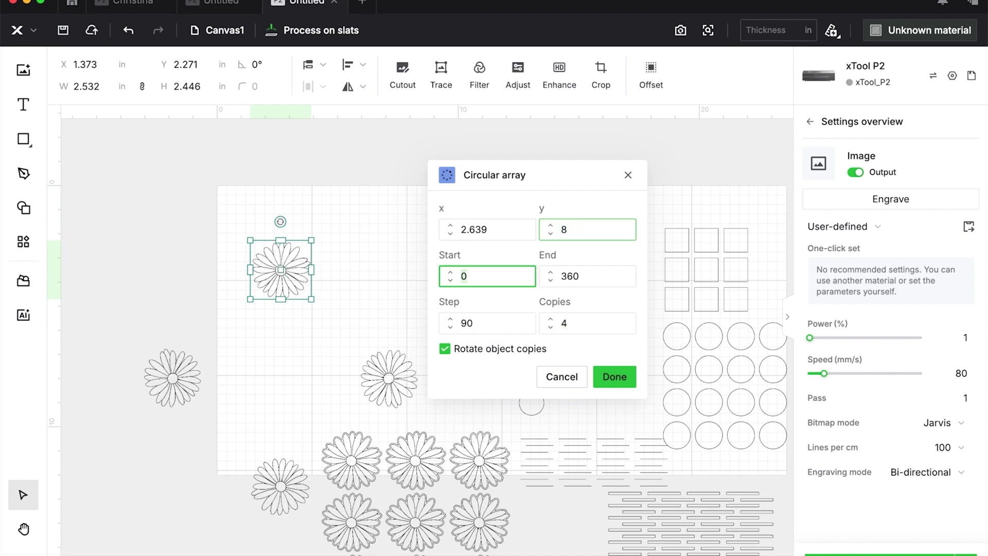
click(568, 230)
key(BackSpace)
text(4)
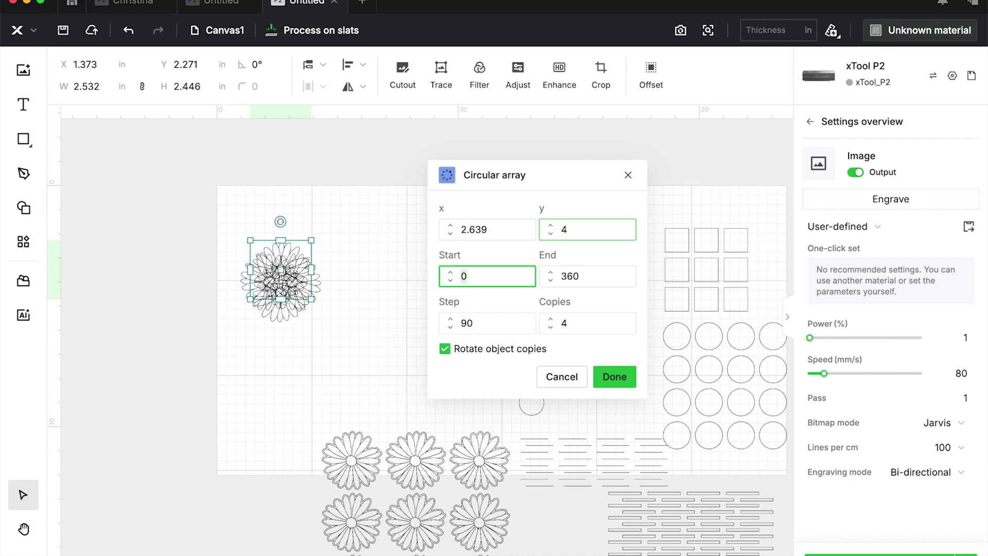
click(538, 229)
key(BackSpace)
text(5)
key(Tab)
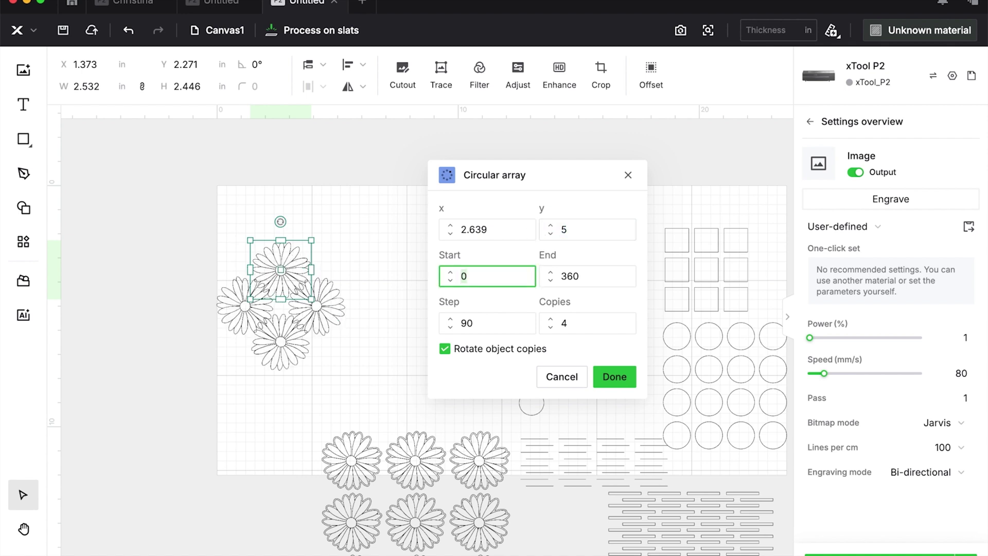
click(550, 229)
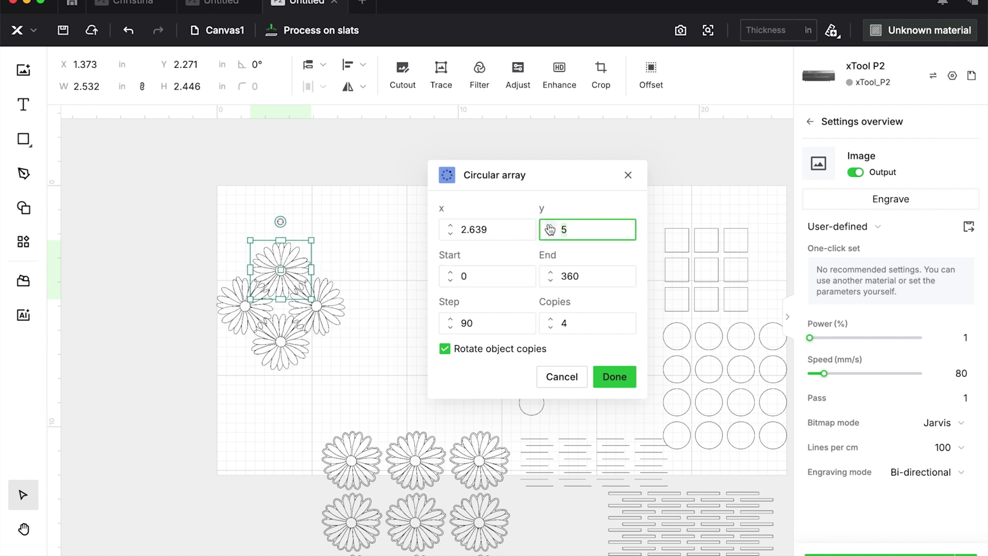
text(6.5)
key(Tab)
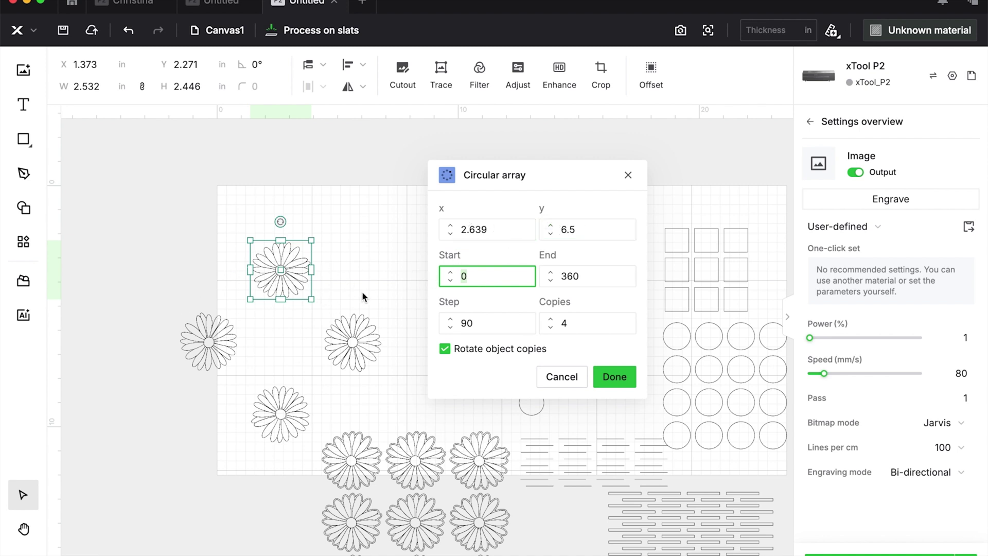
click(615, 376)
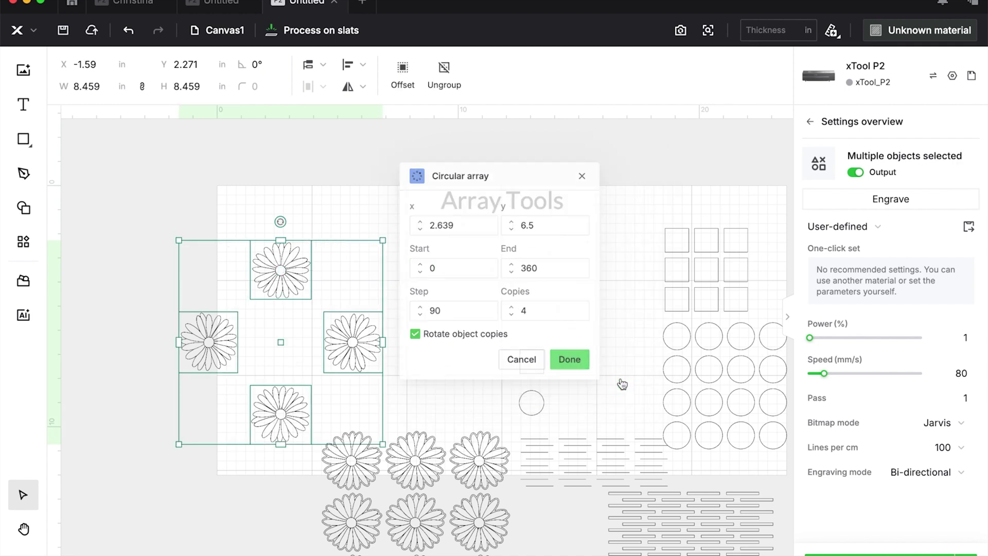
Step: Move the daisy ring to the top-left and add a 45°-rotated copy for an eight-daisy wreath
drag(341, 294, 376, 295)
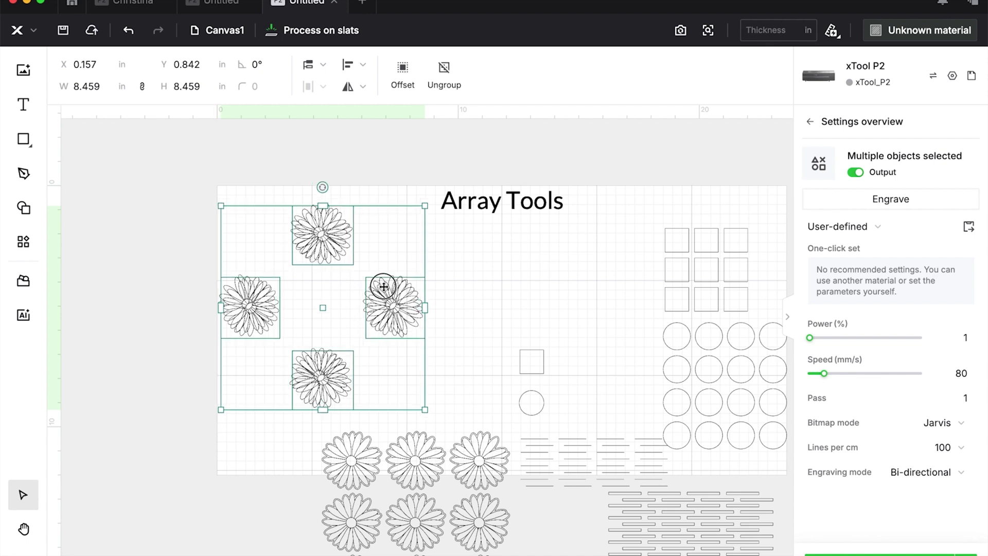
drag(380, 286, 379, 280)
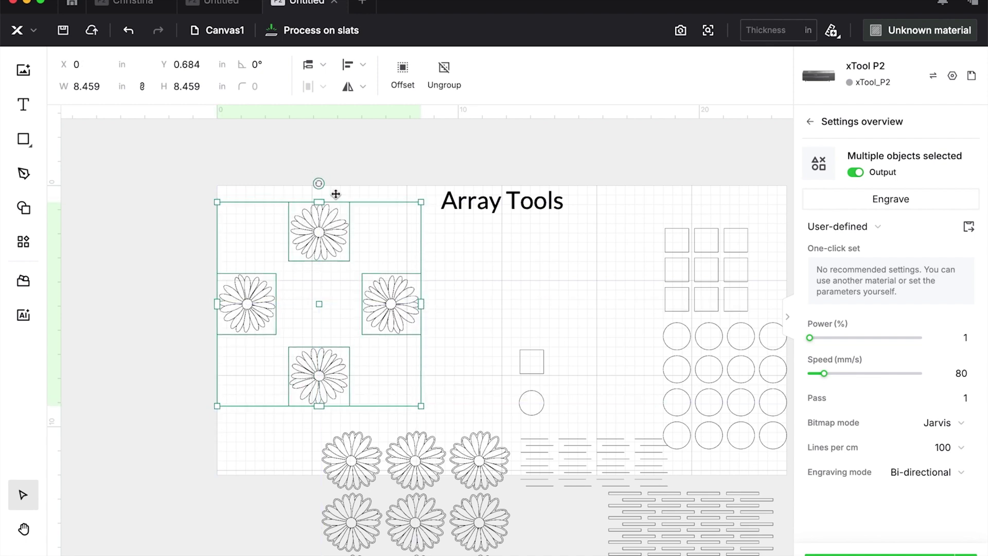
drag(320, 180, 400, 223)
key(super+z)
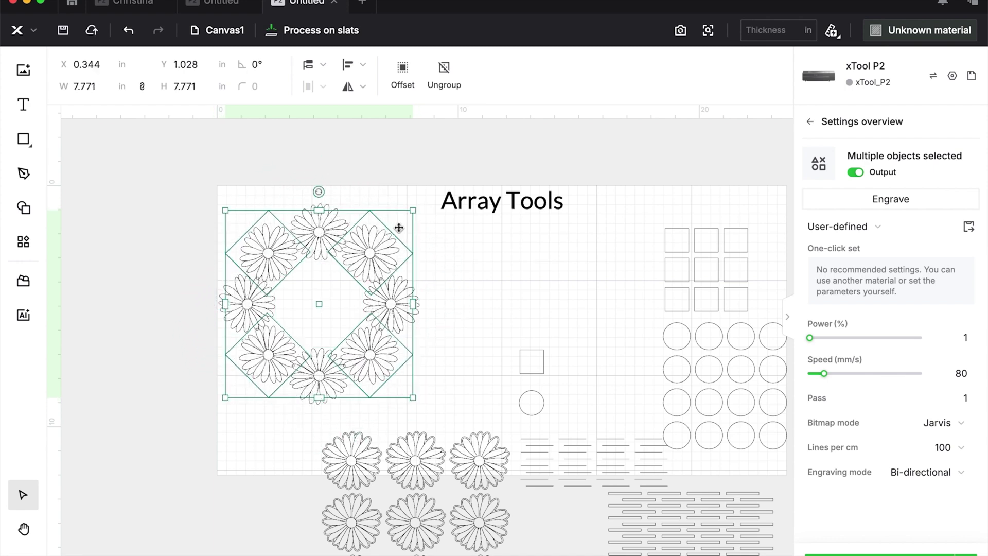
click(504, 252)
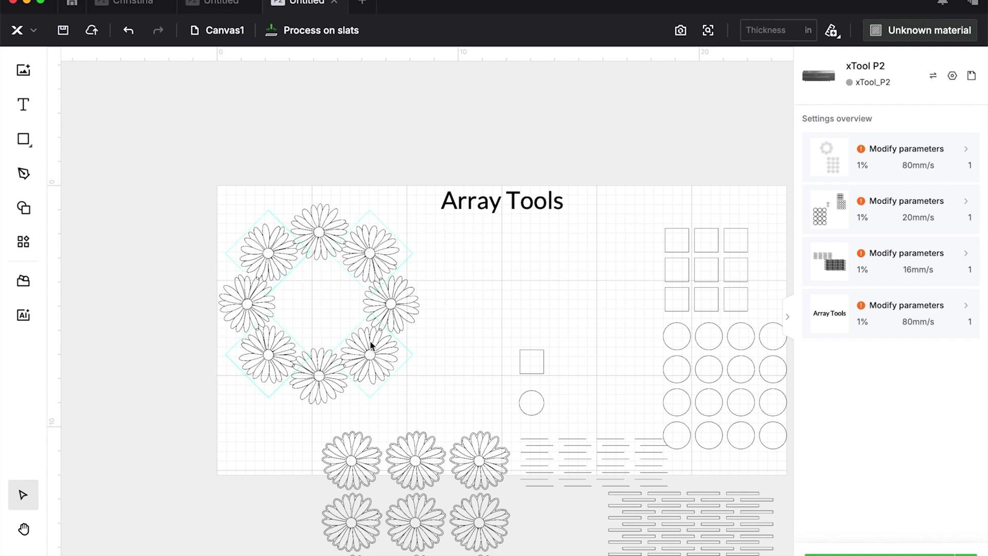
drag(187, 176, 408, 402)
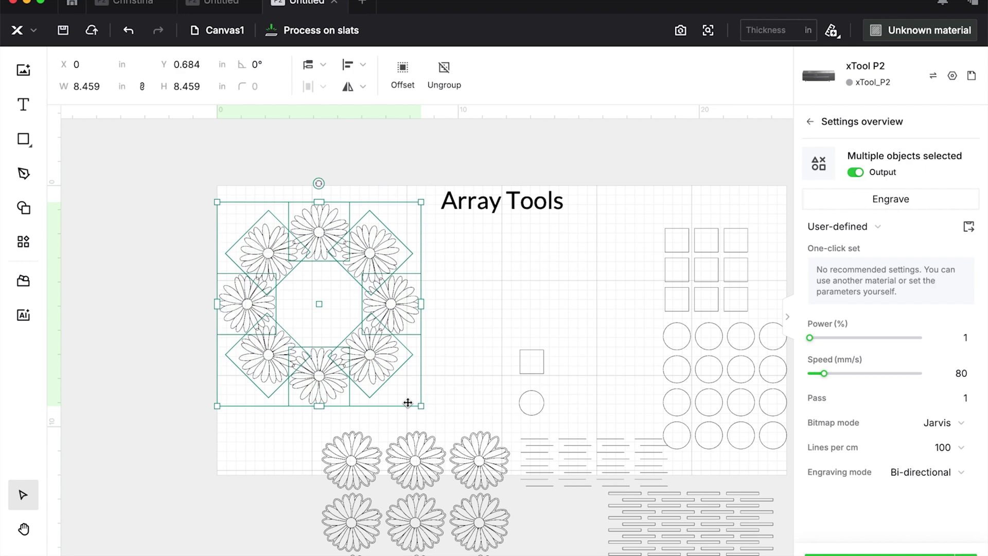
click(498, 371)
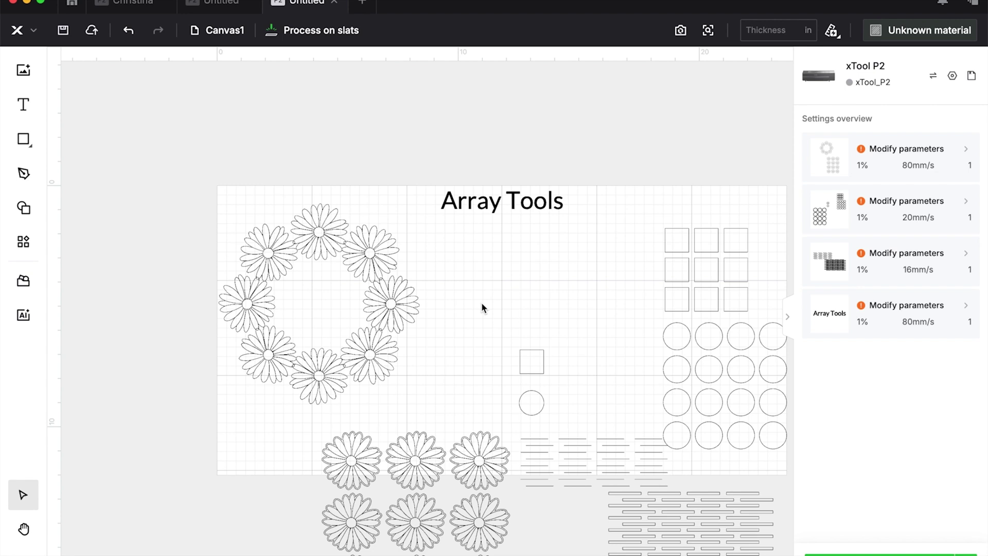
click(23, 241)
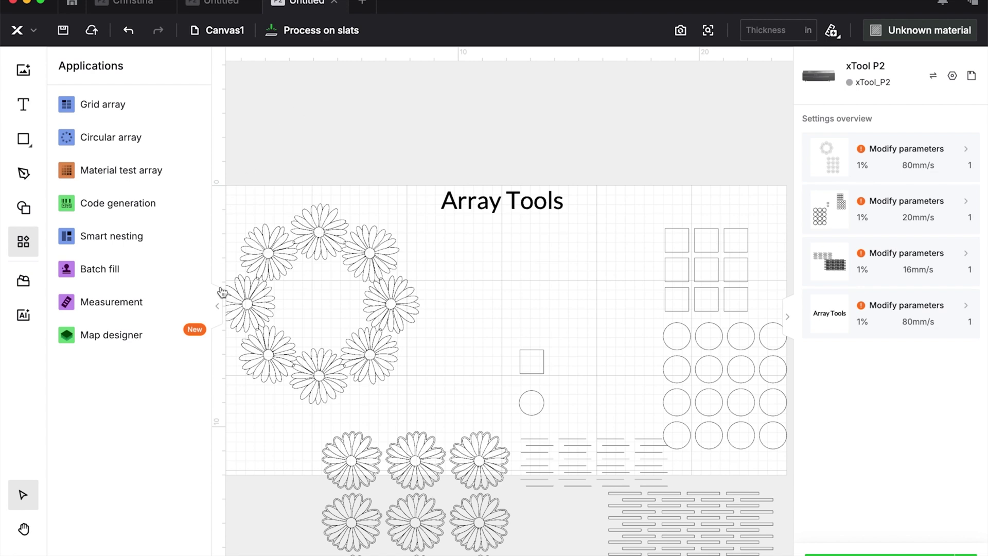
click(217, 305)
scroll(202, 470, right, 3)
scroll(202, 470, down, 2)
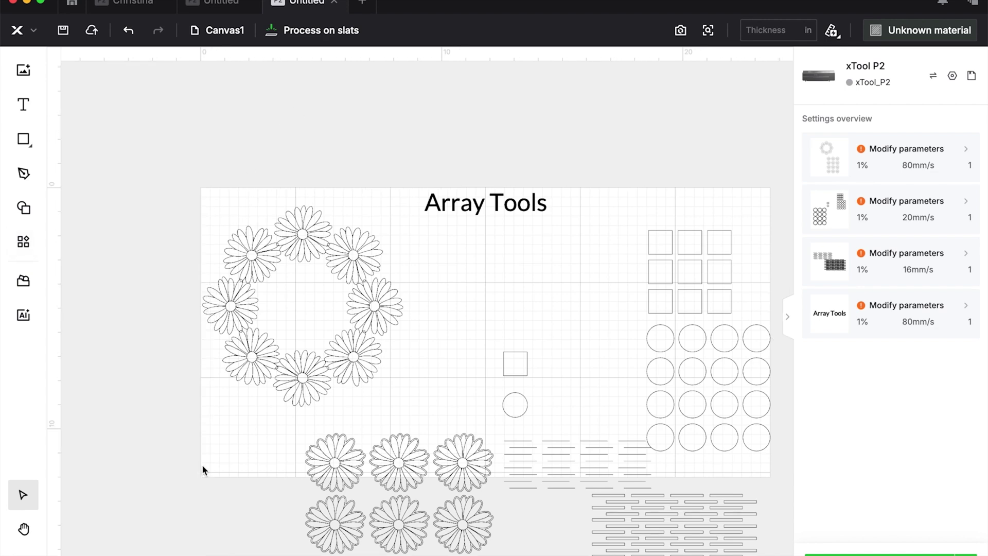
scroll(202, 464, left, 1)
scroll(201, 464, up, 1)
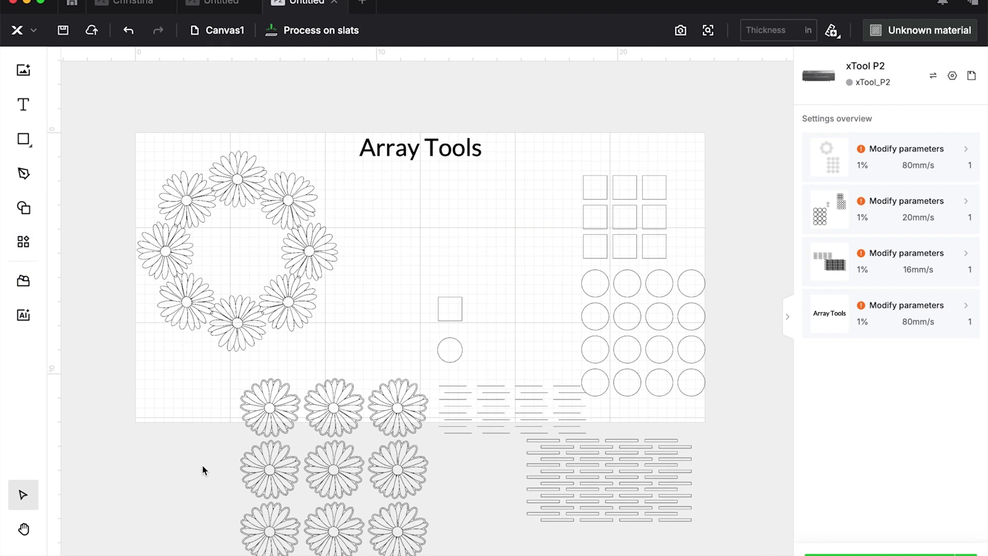